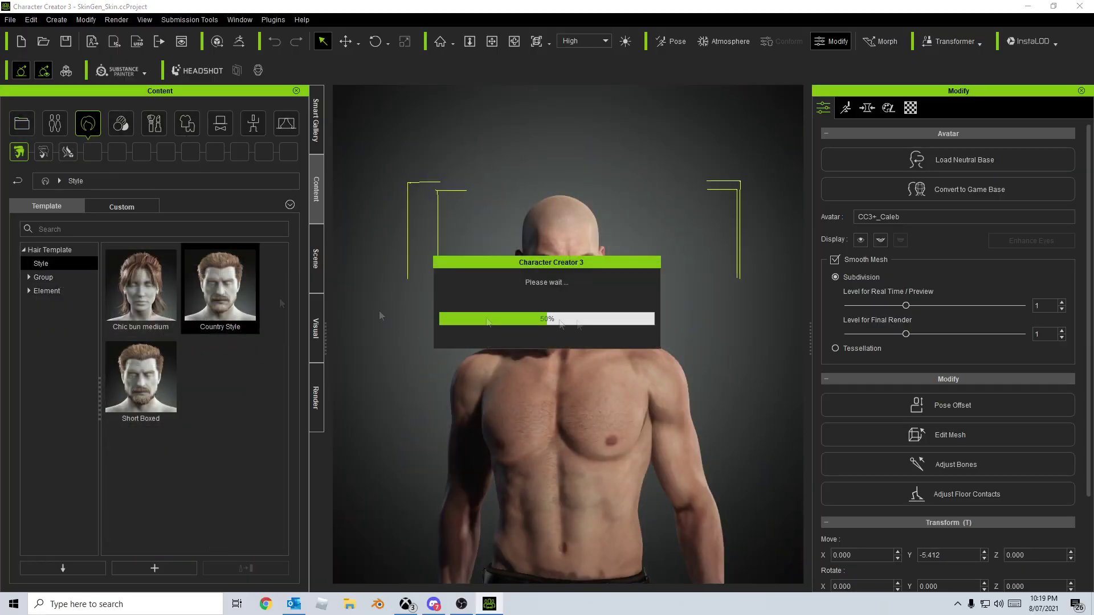
- Select the facial hair that came with the Country Style hairstyle
click(565, 295)
- Delete the facial hair and dress the character in the Slacks_E pants
key(Delete)
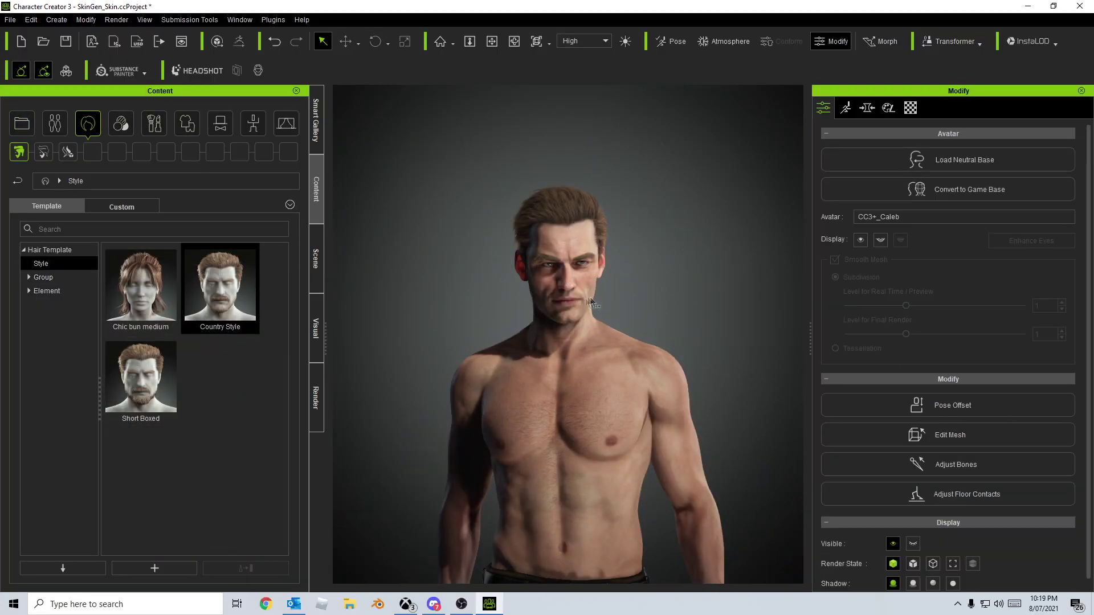
click(187, 123)
click(42, 332)
drag(285, 286, 286, 323)
double_click(140, 385)
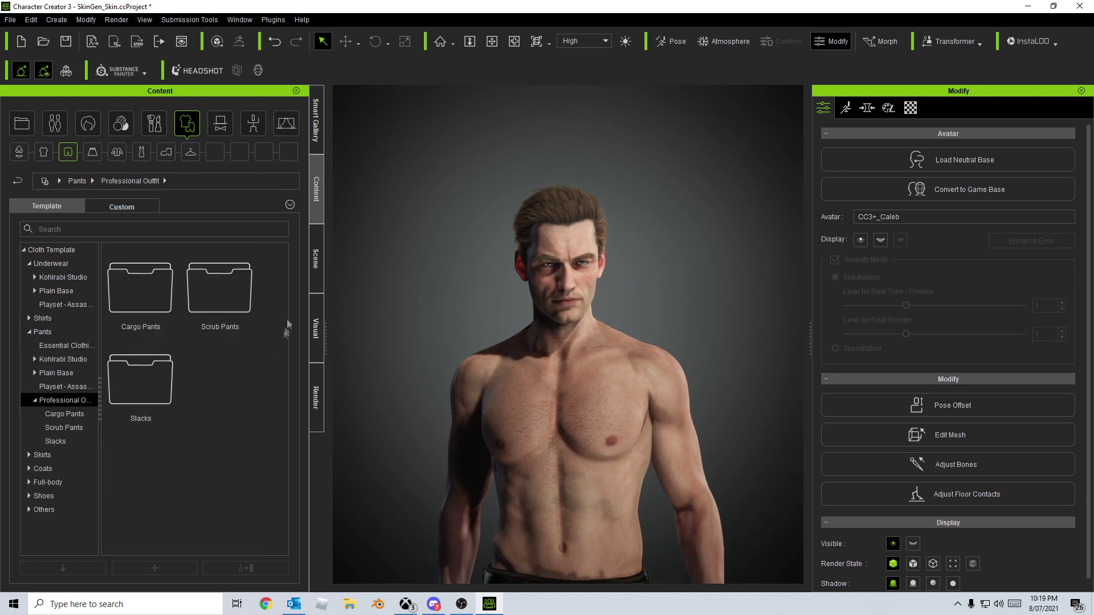
double_click(141, 379)
double_click(140, 468)
key(Return)
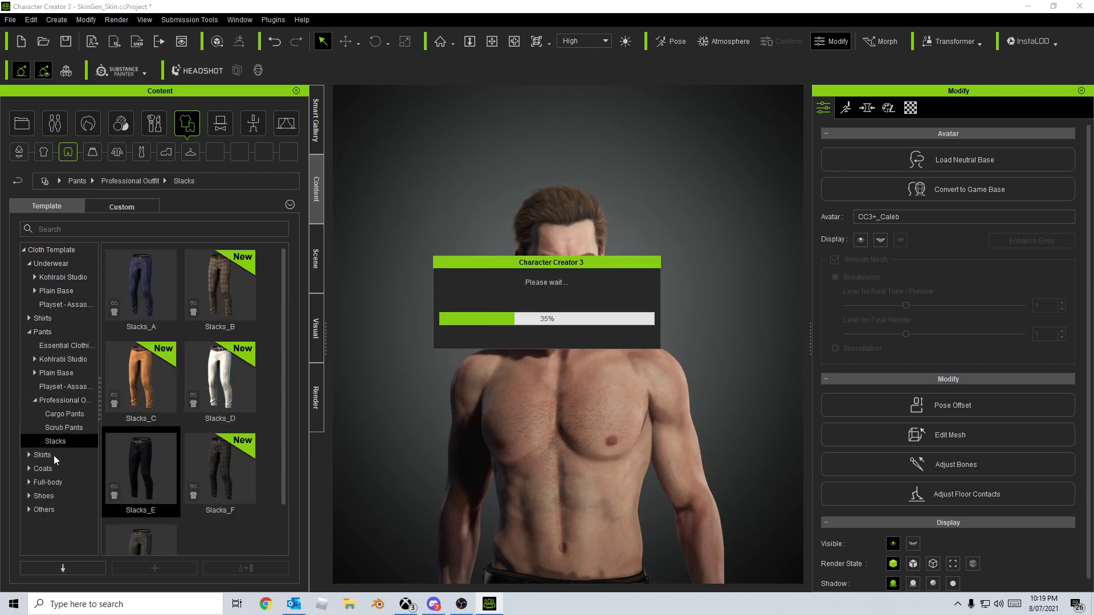
- Put the white Close collar shirt_F on the character
click(48, 321)
double_click(148, 464)
double_click(151, 302)
double_click(228, 473)
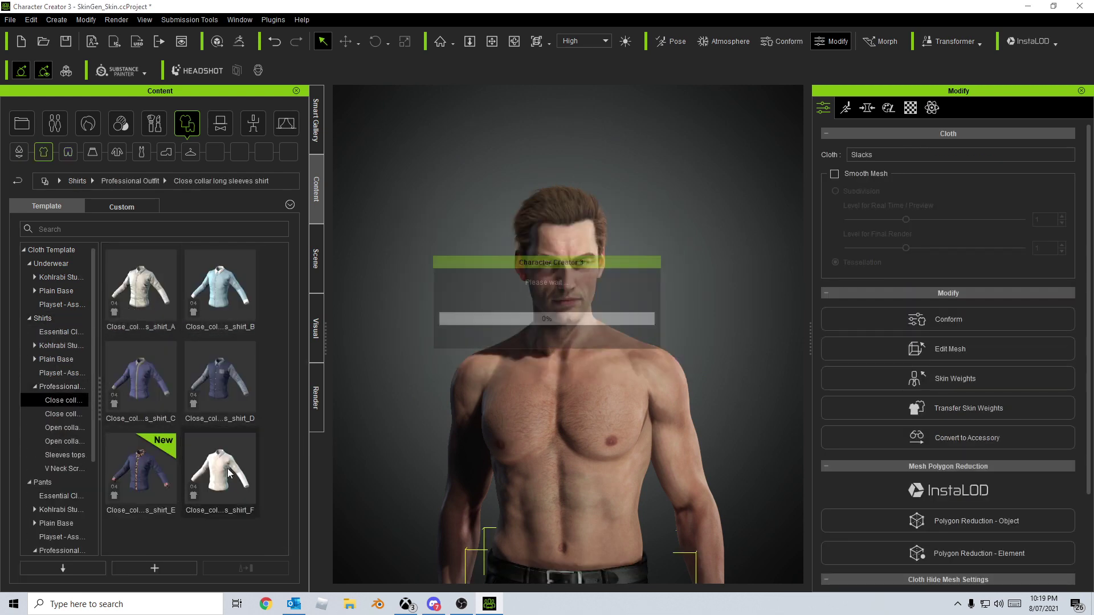
double_click(229, 473)
- Add the pink Thick Necktie_E from the Others accessories
scroll(57, 513, down, 6)
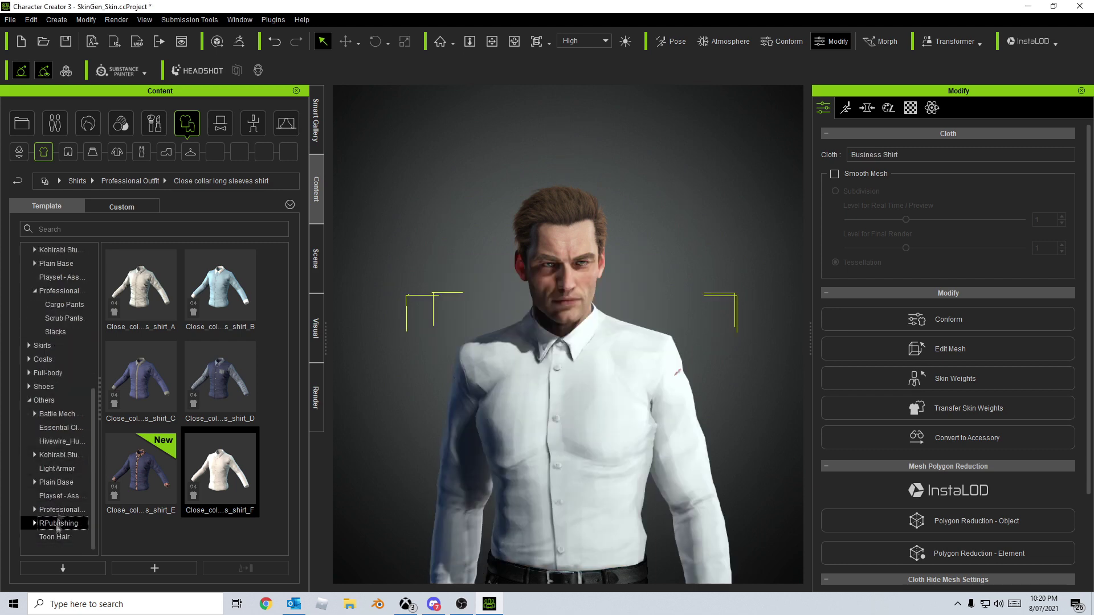
click(57, 510)
drag(287, 410, 277, 448)
double_click(225, 422)
double_click(159, 464)
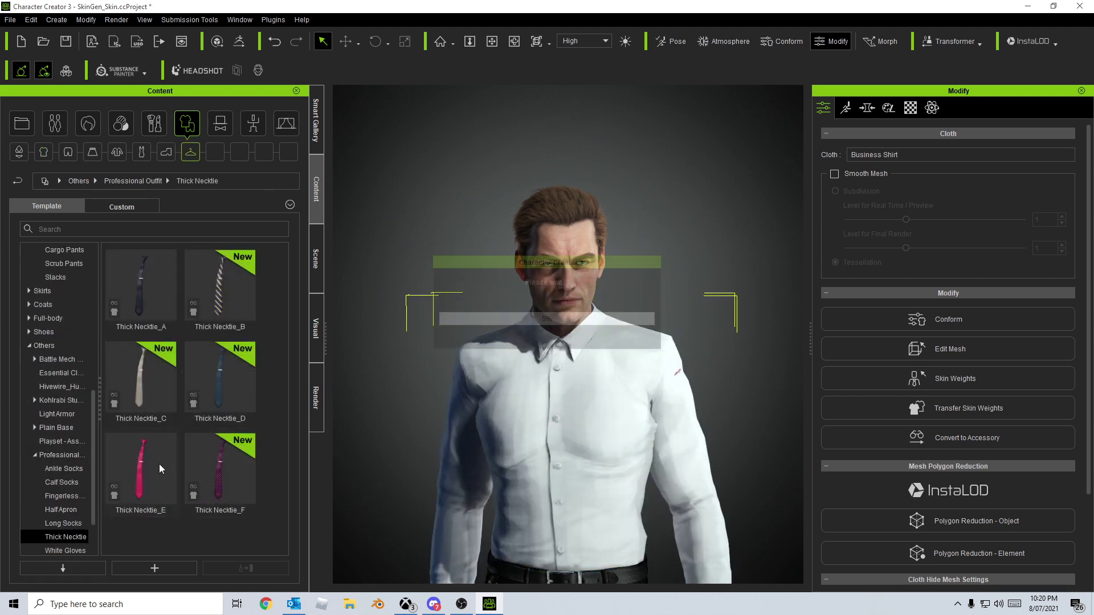
- Check the dressed character and load the Scene_1 motion capture
scroll(725, 380, down, 3)
right_drag(724, 379, 783, 364)
click(867, 108)
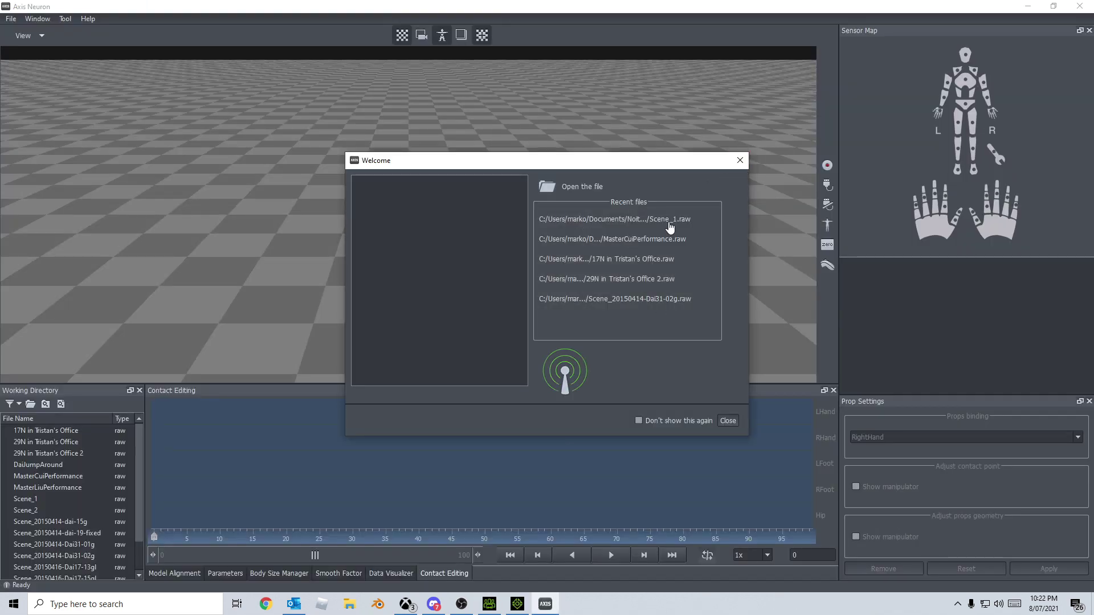
click(670, 226)
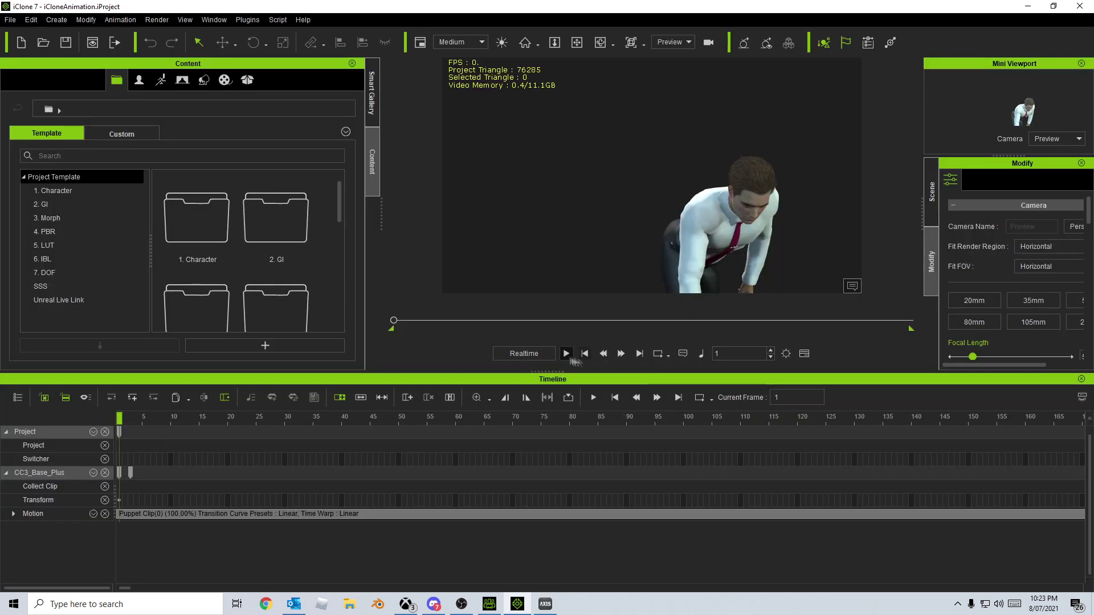
- Play the businessman's motion, pause at frame 1785, and switch to Blender
click(566, 353)
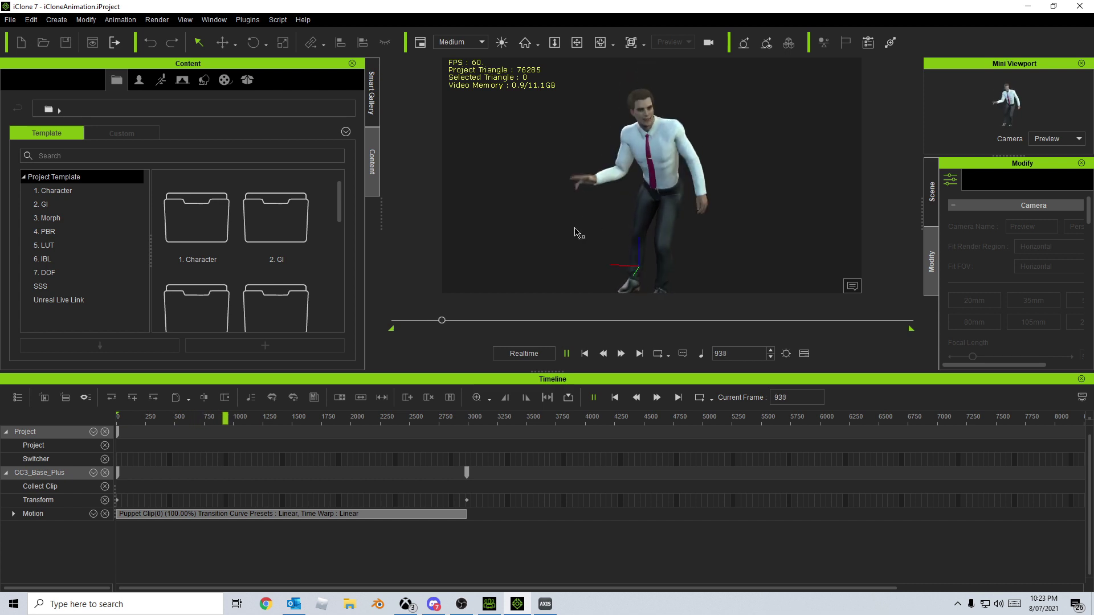
click(565, 353)
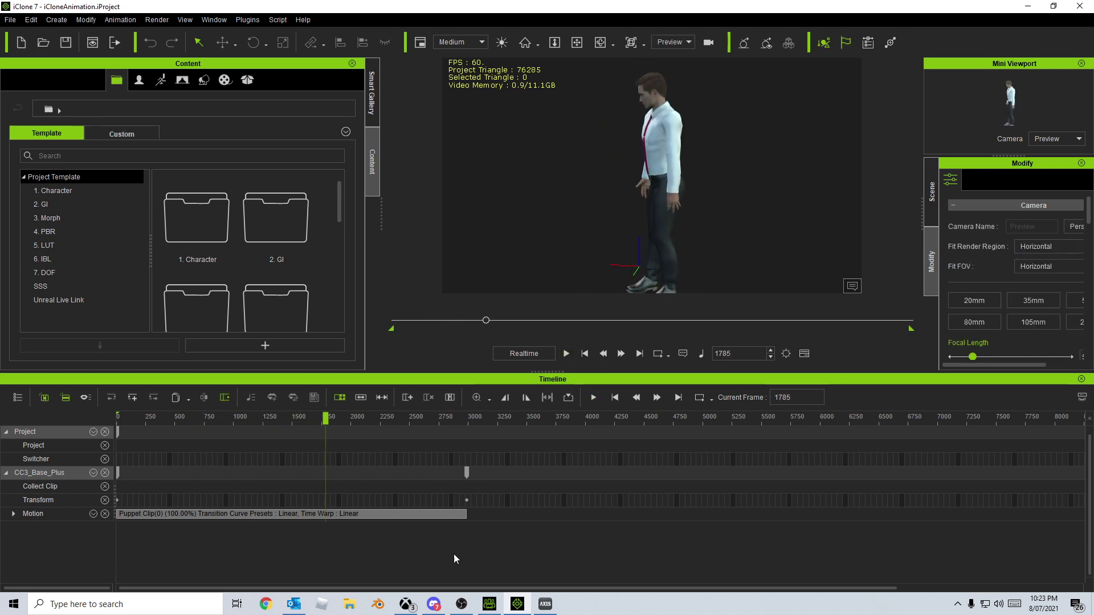
click(378, 607)
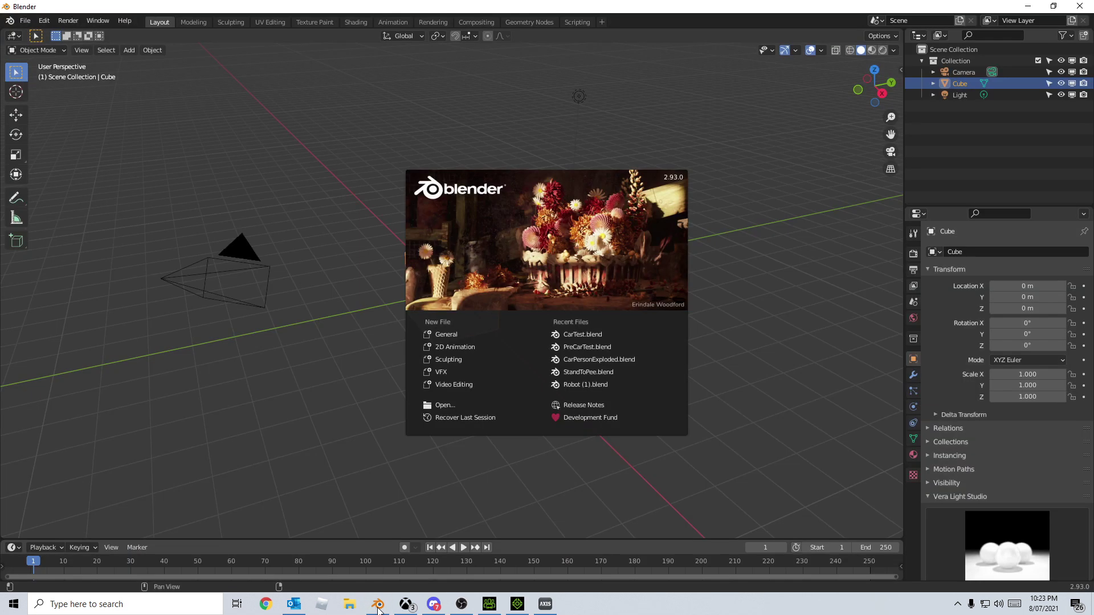
- Dismiss Blender's splash and delete the default cube, camera and light
click(387, 391)
key(a)
key(Delete)
- Make Blender fill the whole screen using the F3 'full' command
key(F3)
text(full)
key(Return)
key(ctrl+alt+space)
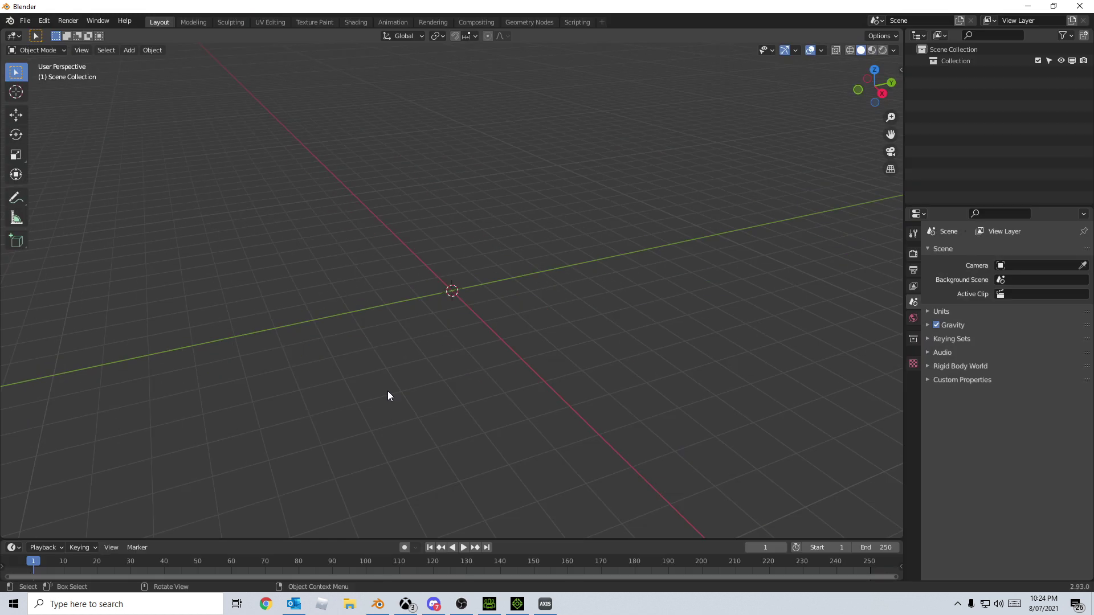
key(F3)
key(Return)
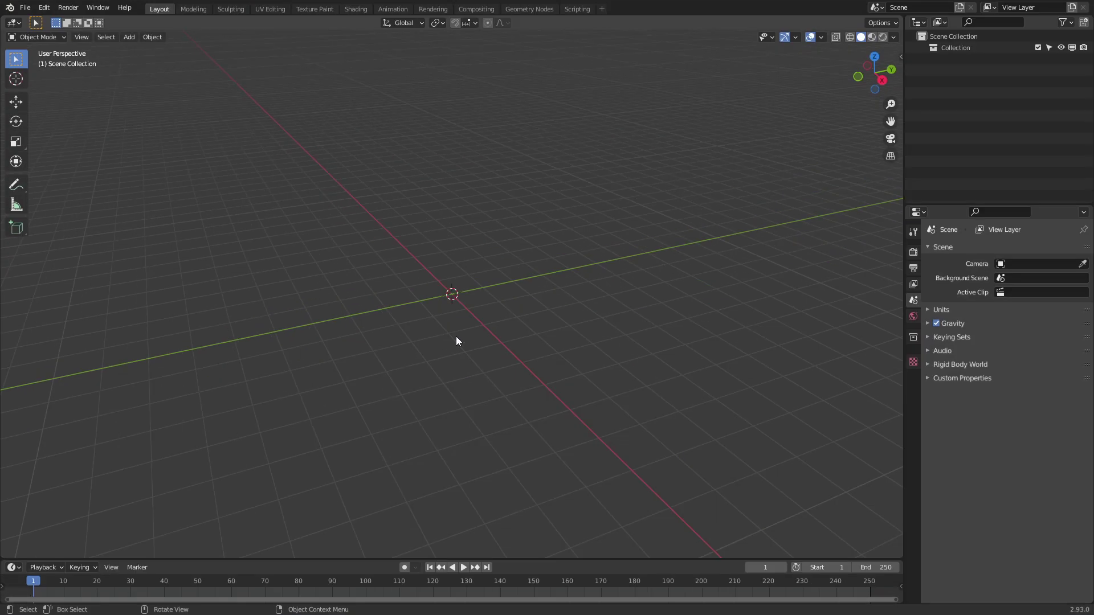
- Spawn the traffiq Volkswagen Beetle from the classic cars category
key(n)
click(897, 521)
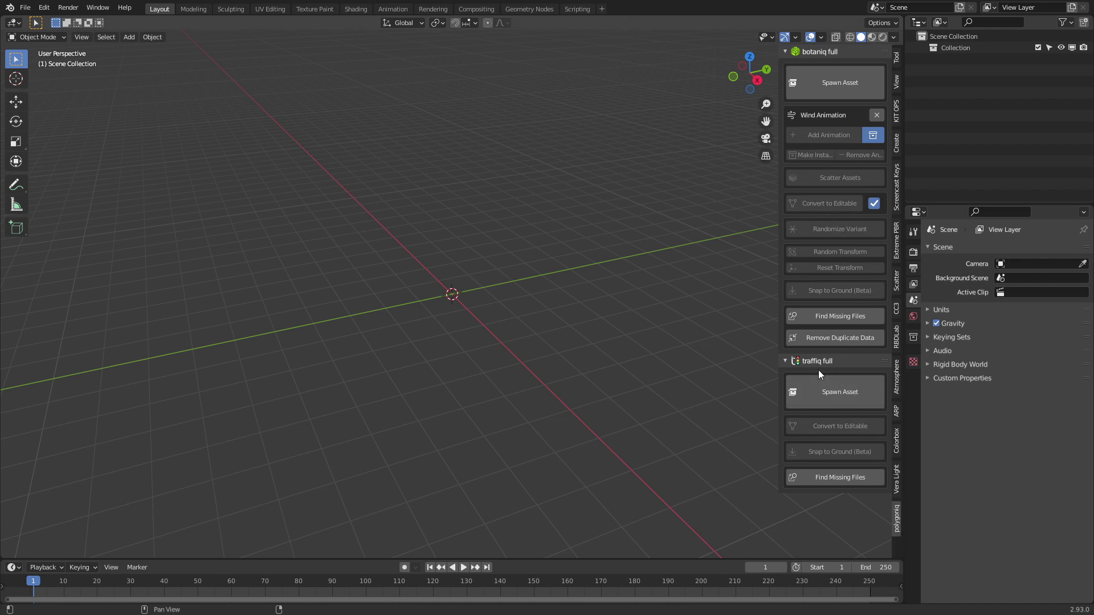
click(819, 398)
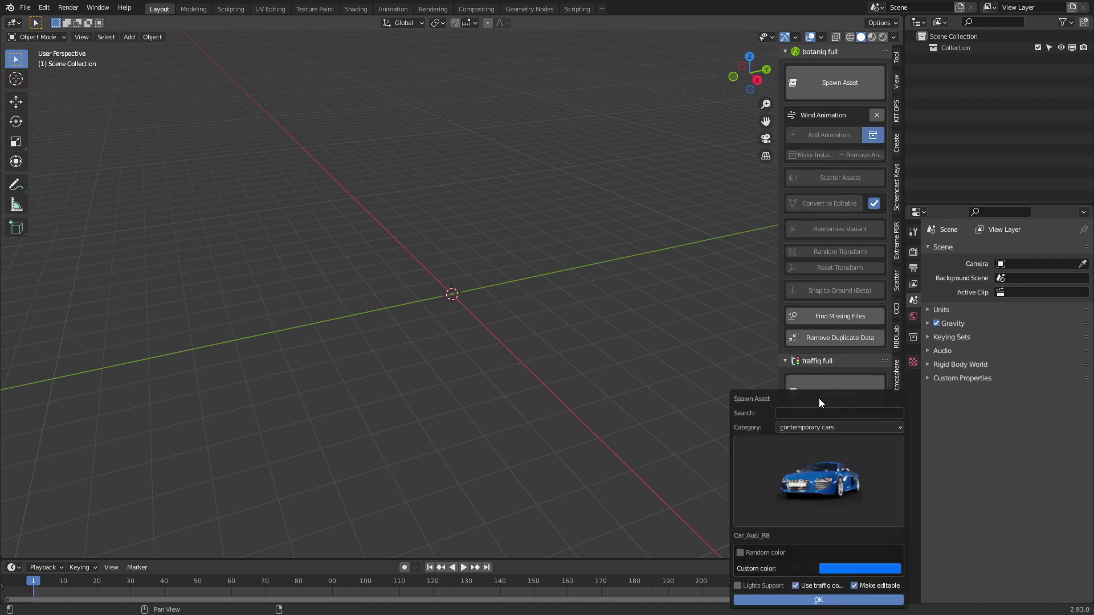
click(802, 458)
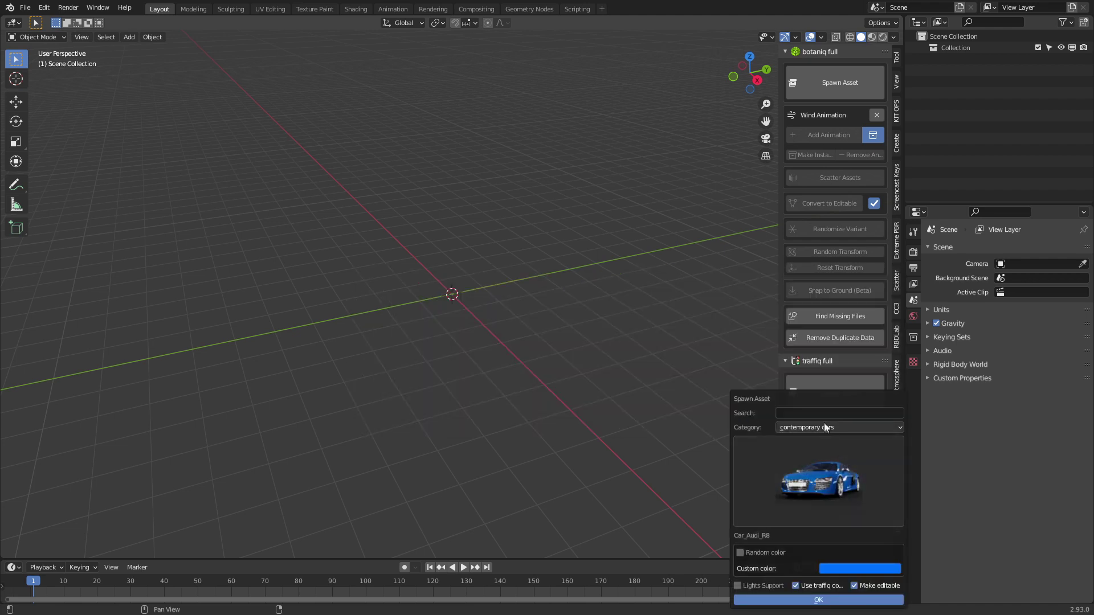
click(824, 427)
click(819, 463)
click(815, 473)
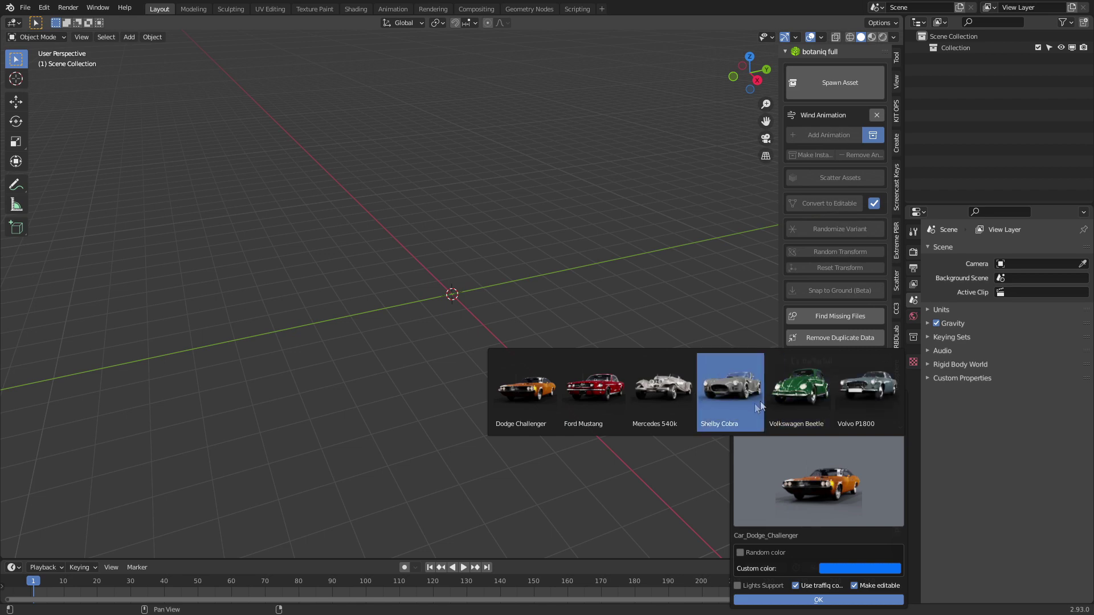
click(799, 390)
key(Return)
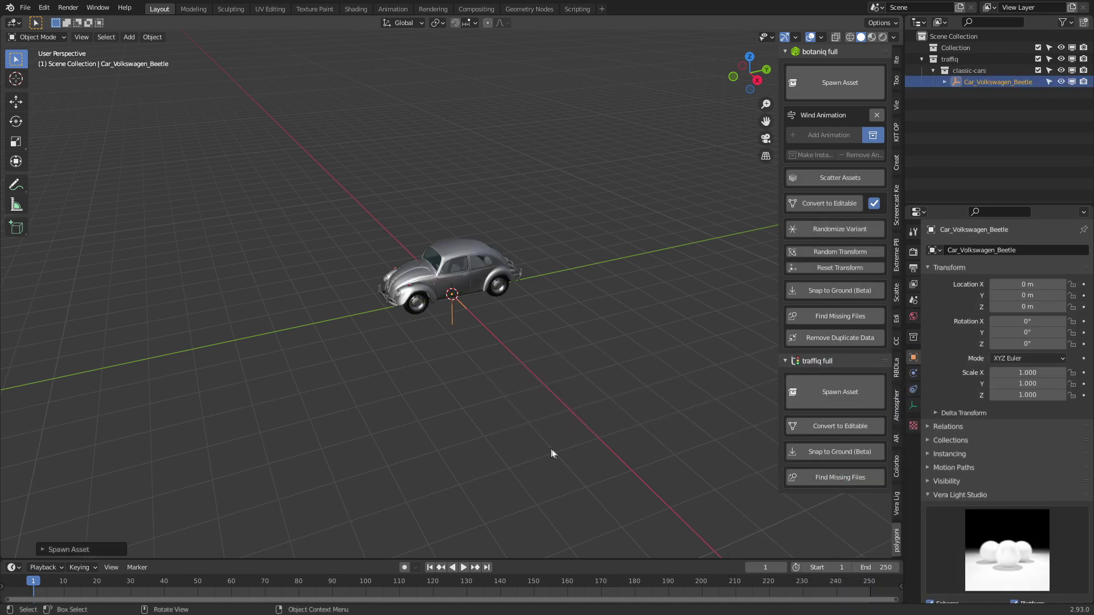
middle_drag(424, 323, 461, 327)
- Show the RBDLab tab and select the Beetle's body mesh
scroll(466, 330, up, 4)
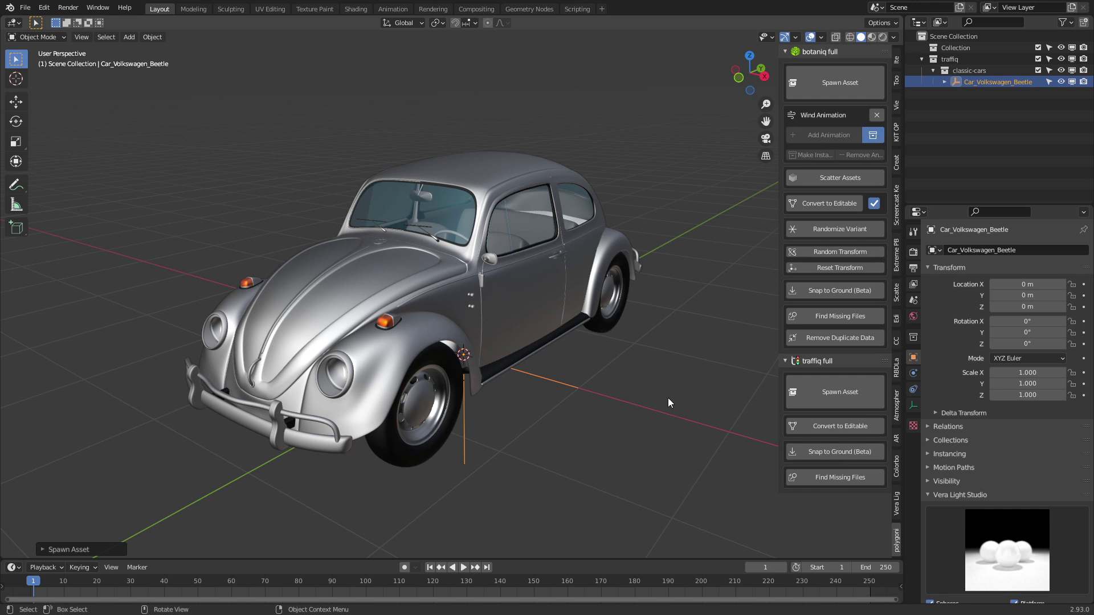
click(897, 374)
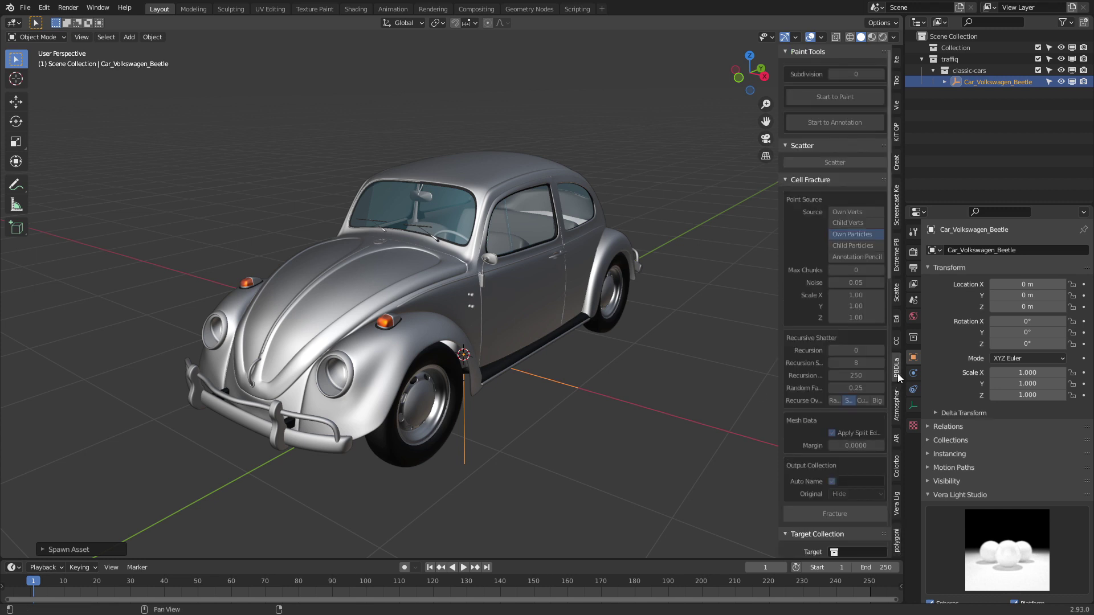
click(515, 307)
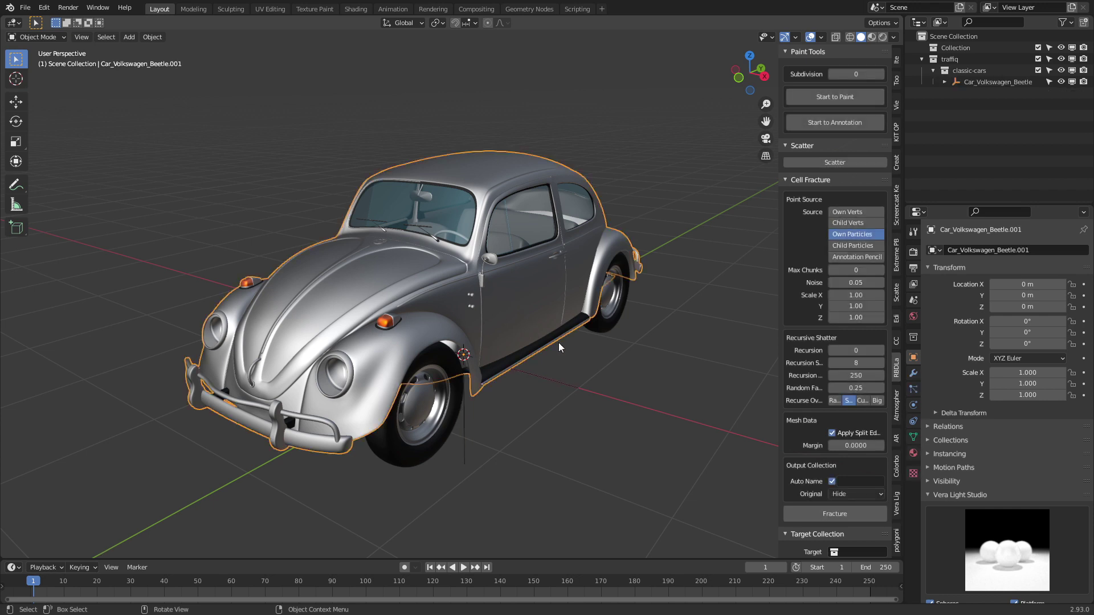
middle_drag(544, 330, 540, 326)
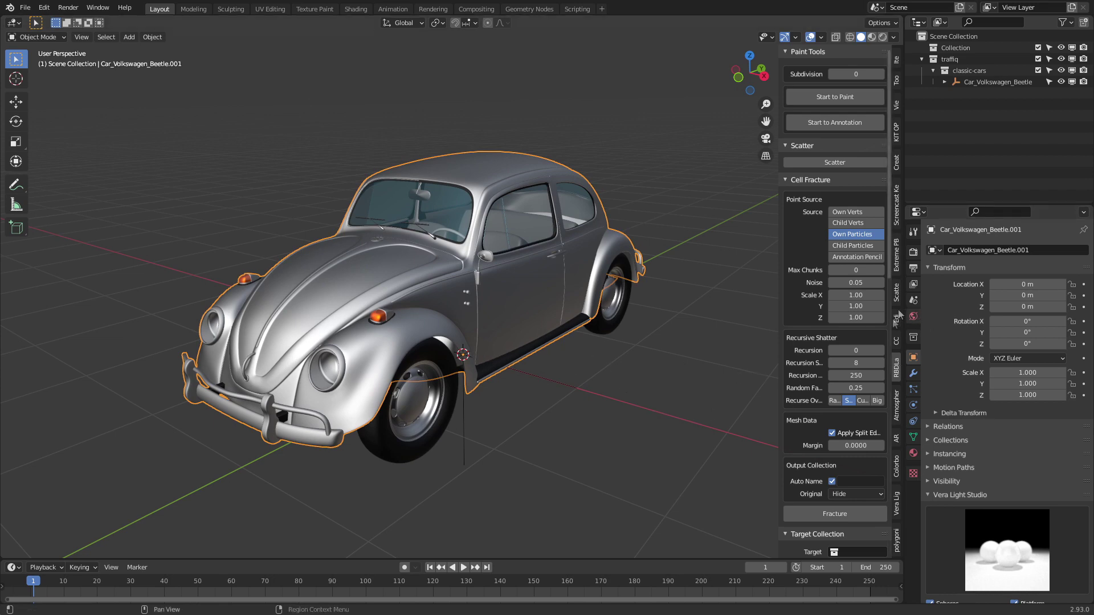
click(834, 514)
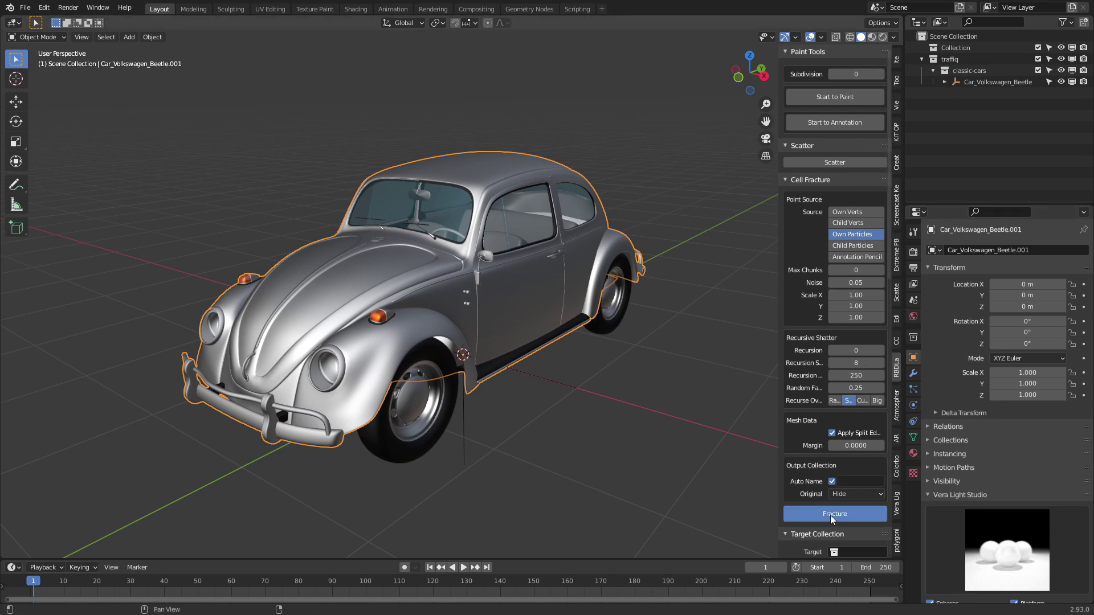
middle_drag(444, 501, 410, 427)
click(436, 299)
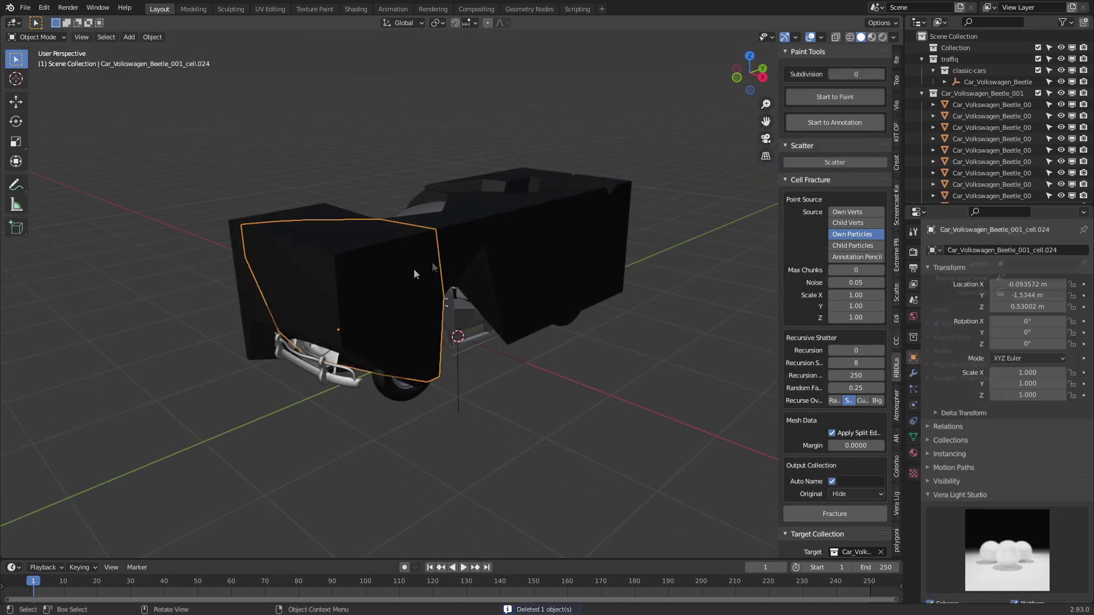
key(Delete)
click(576, 225)
key(Delete)
click(579, 229)
key(Delete)
click(580, 230)
key(Delete)
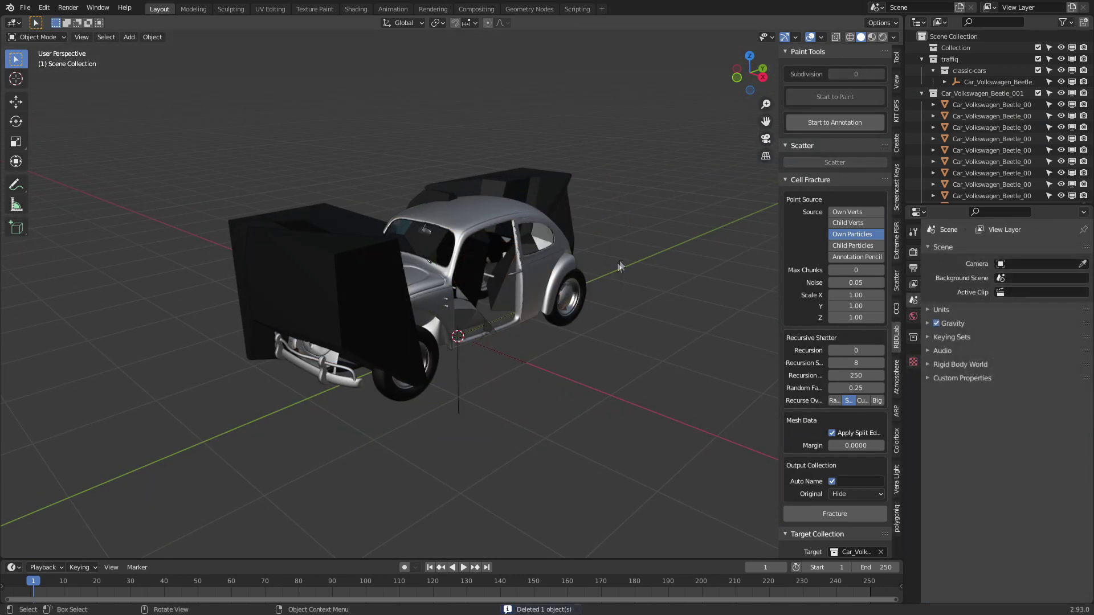
scroll(620, 266, up, 4)
middle_drag(620, 267, 528, 337)
key(ctrl+z)
key(ctrl+z)
key(ctrl+z)
key(ctrl+z)
key(ctrl+z)
key(ctrl+z)
key(ctrl+z)
key(ctrl+z)
key(ctrl+z)
key(ctrl+z)
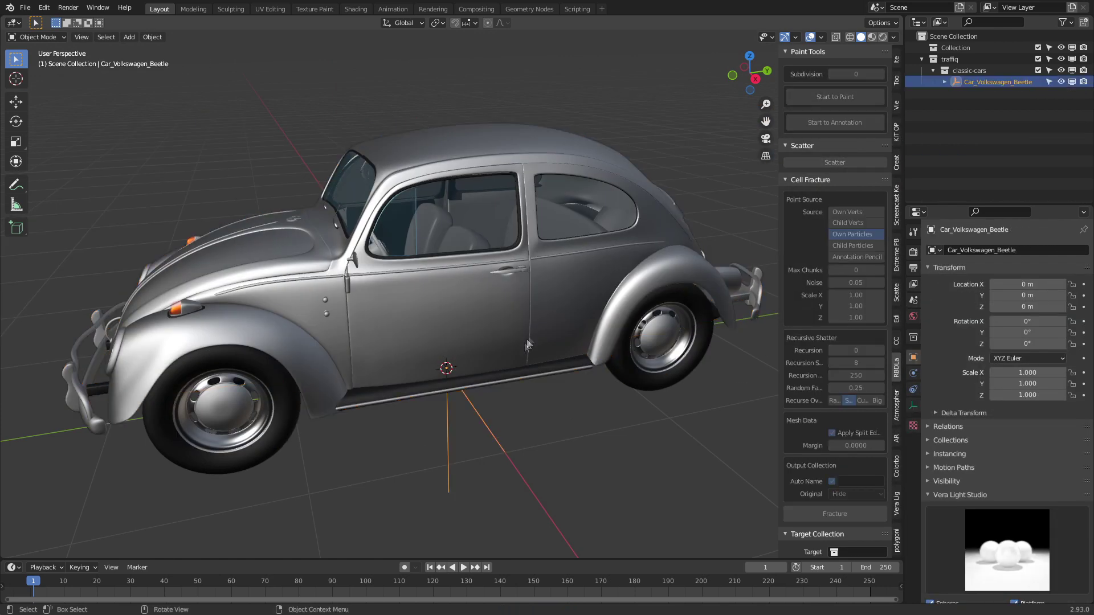
middle_drag(527, 344, 521, 290)
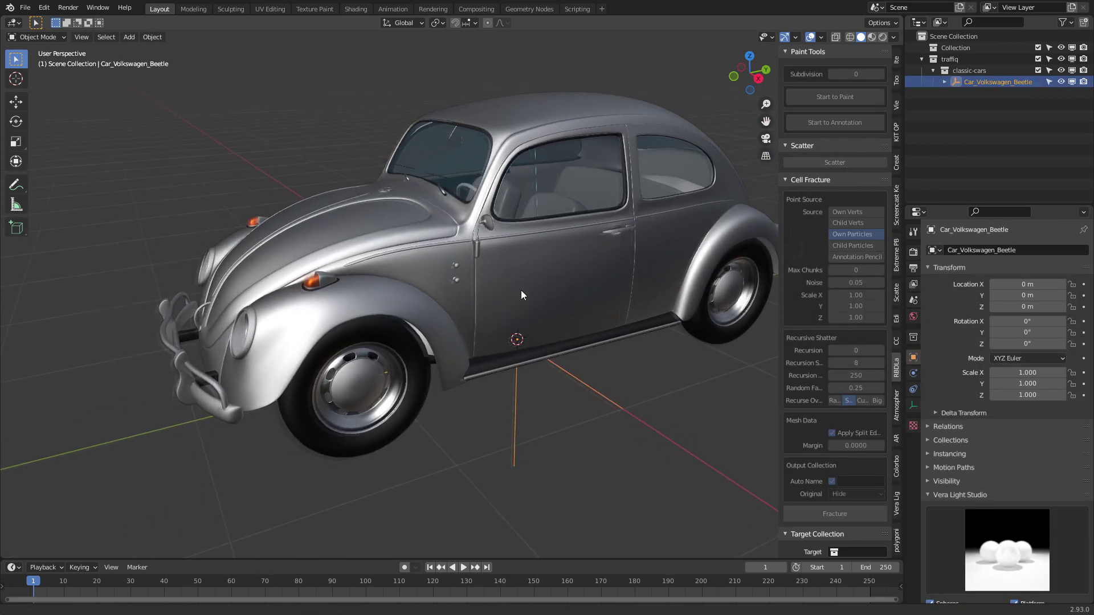
click(439, 344)
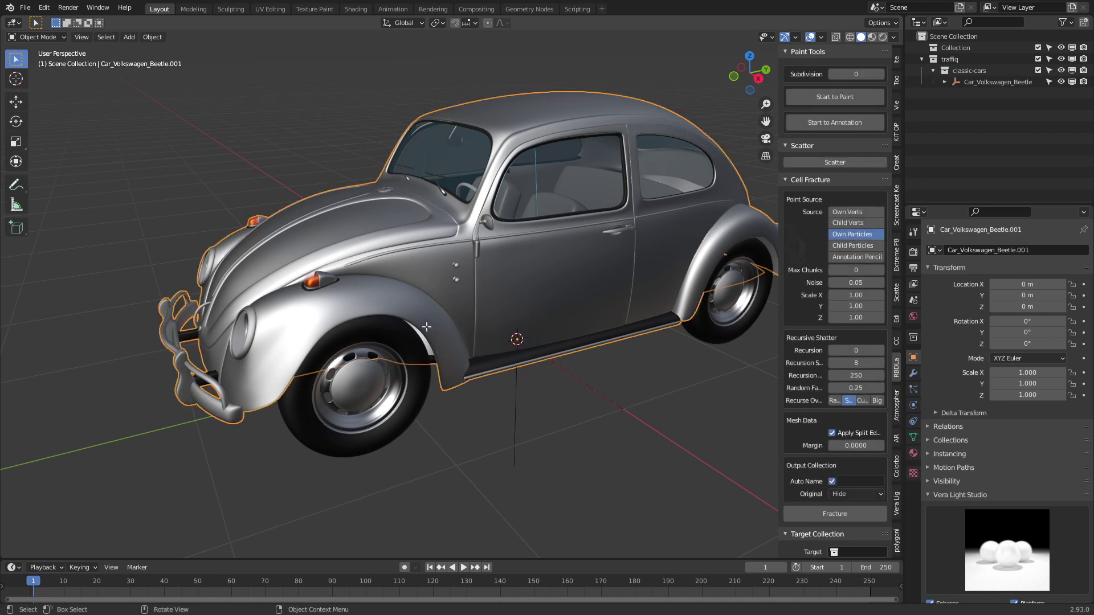
- Add a Decimate modifier set to Un-Subdivide with 2 iterations, reducing faces to 114720
key(Tab)
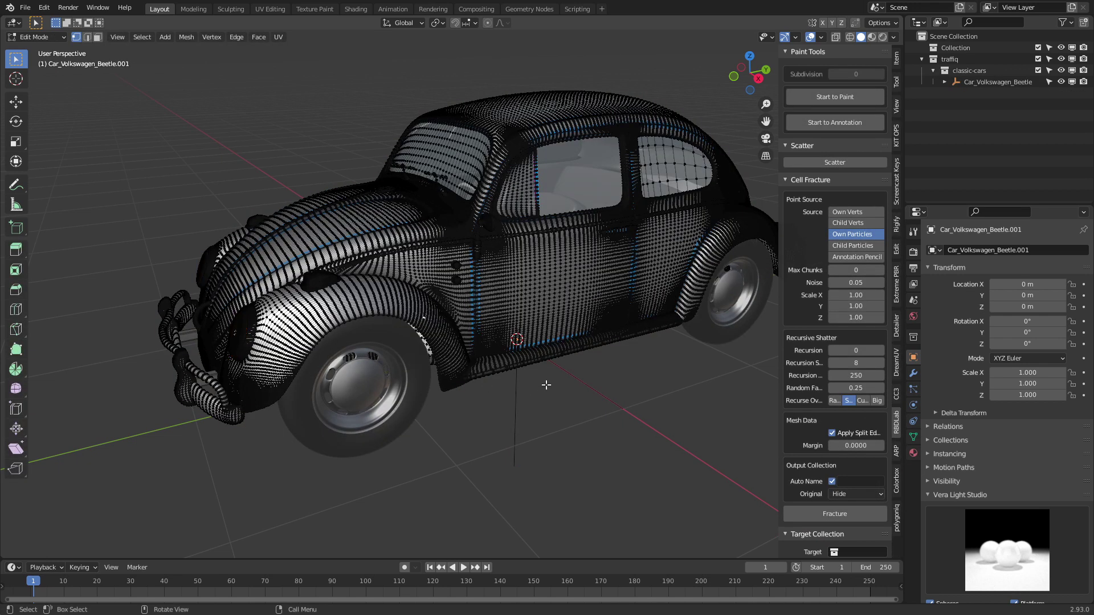
key(Tab)
click(913, 373)
click(987, 254)
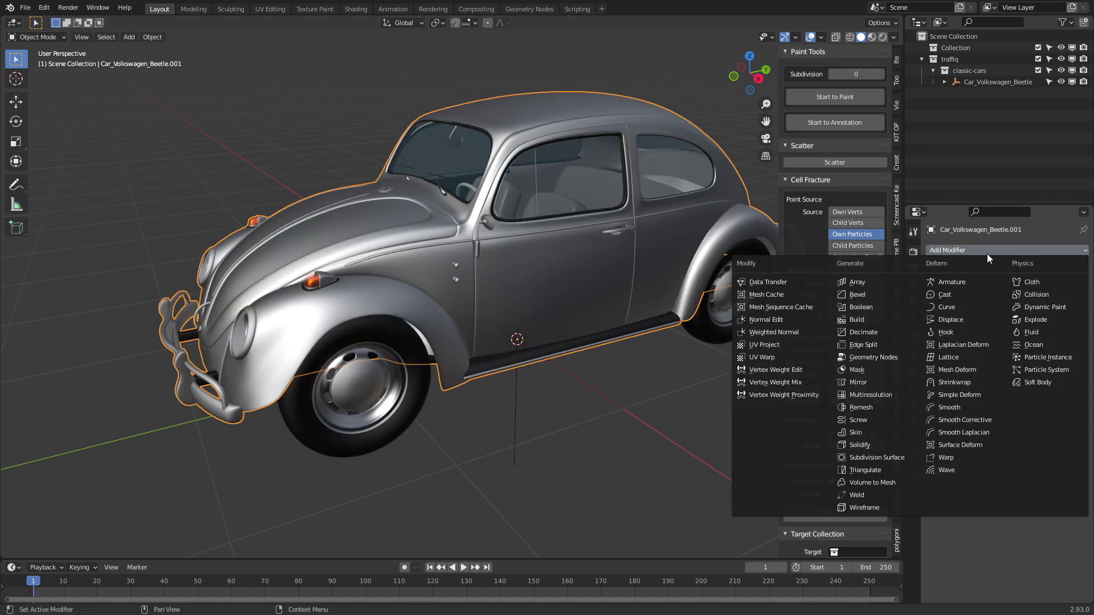
click(876, 333)
click(1008, 287)
click(1029, 300)
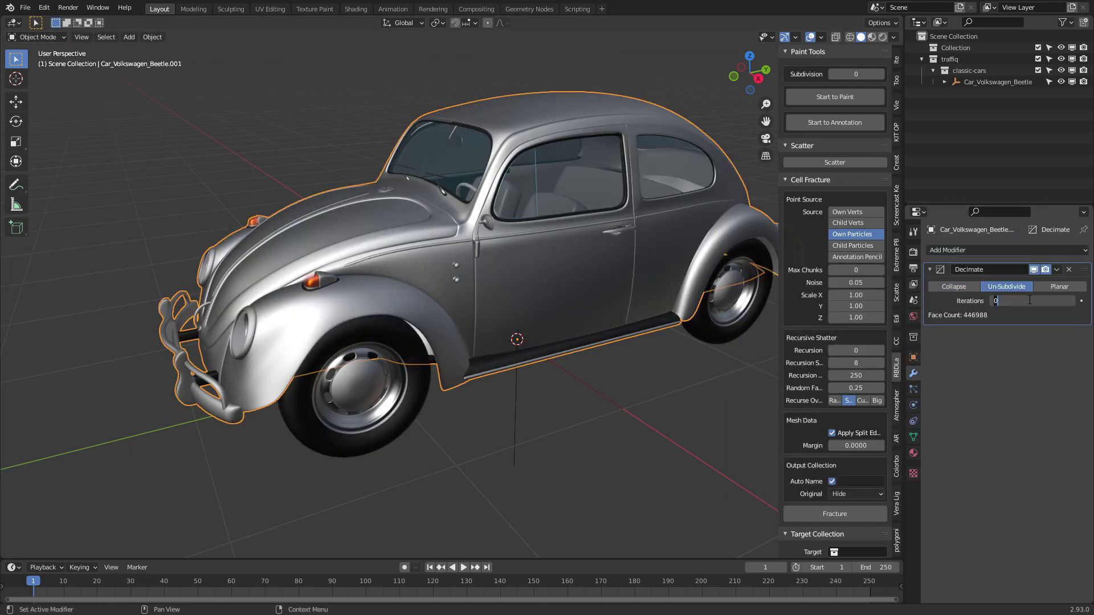
text(2)
key(Return)
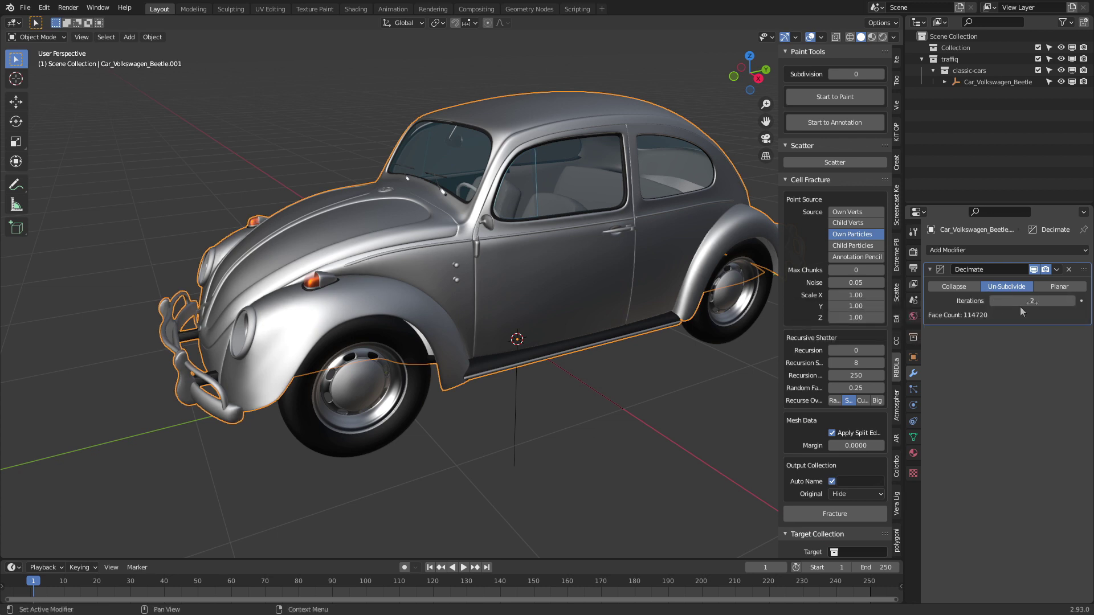
- Make the body single-user for object, data and materials, then apply the Decimate
click(153, 37)
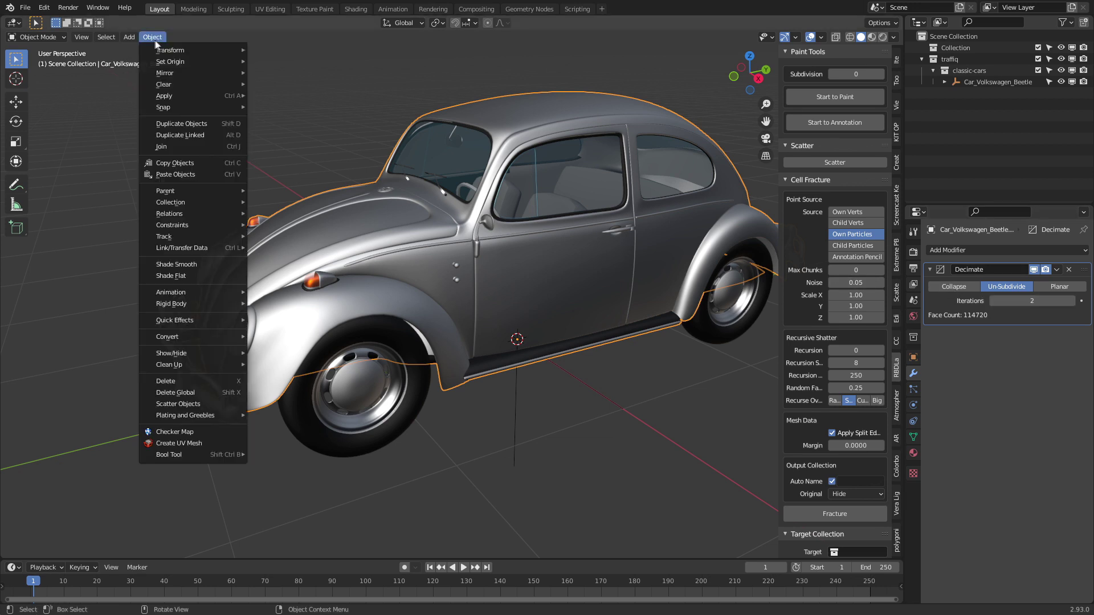
mouse_move(195, 213)
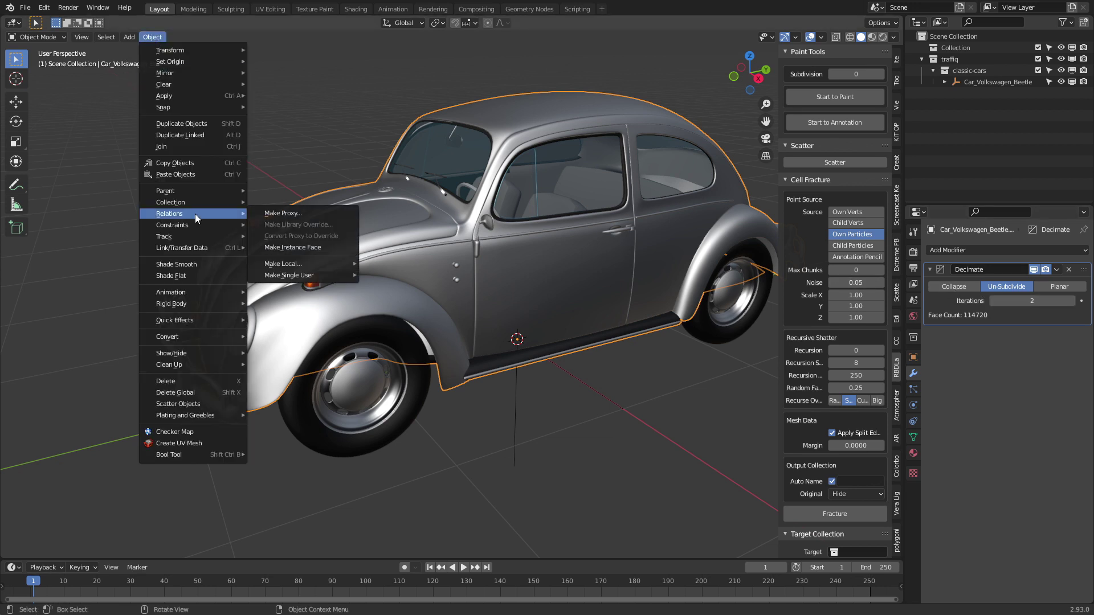
mouse_move(312, 277)
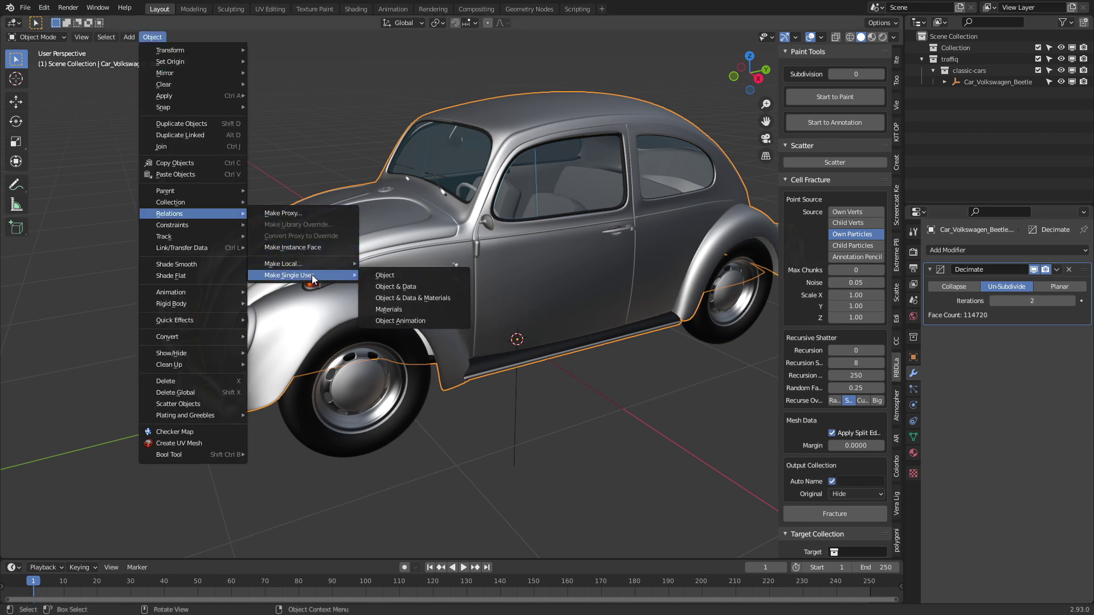
click(423, 301)
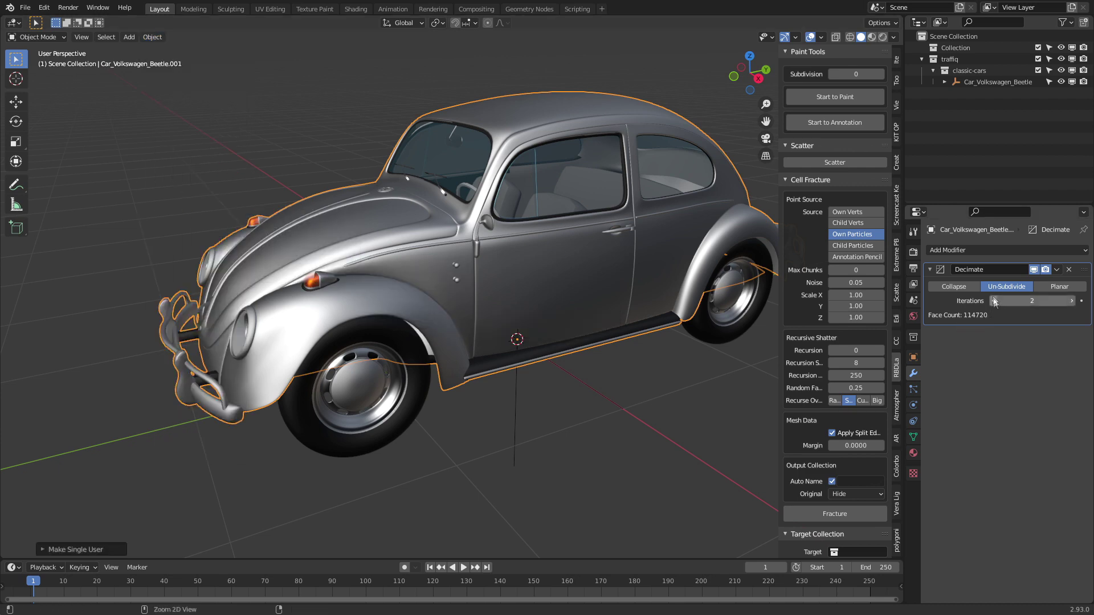
key(ctrl+a)
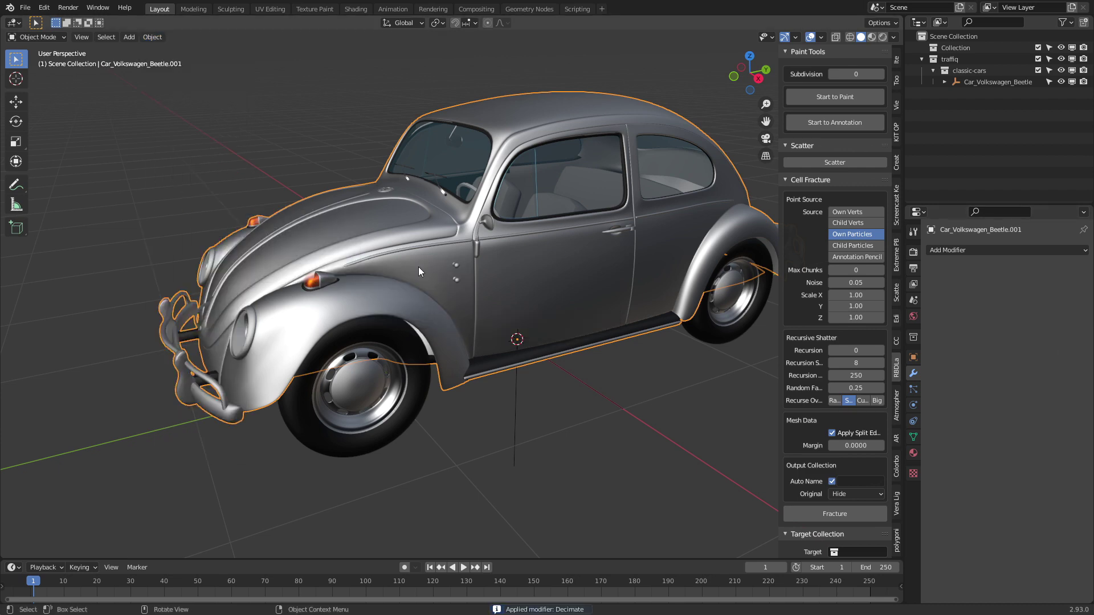
key(Tab)
- Separate the connected front fender geometry into its own object
scroll(419, 285, up, 3)
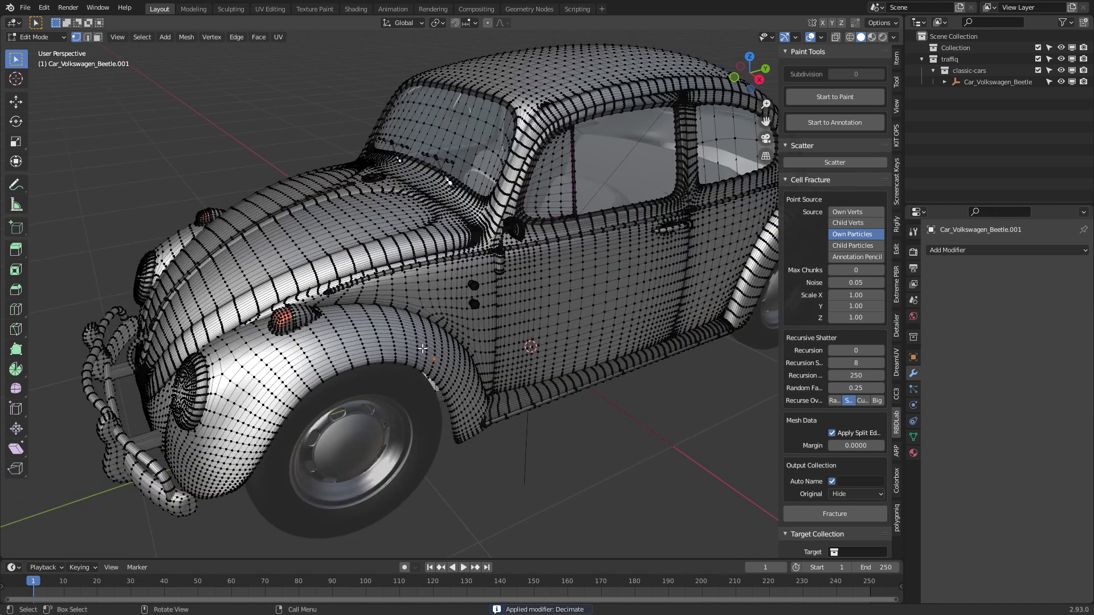
key(ctrl+l)
key(p)
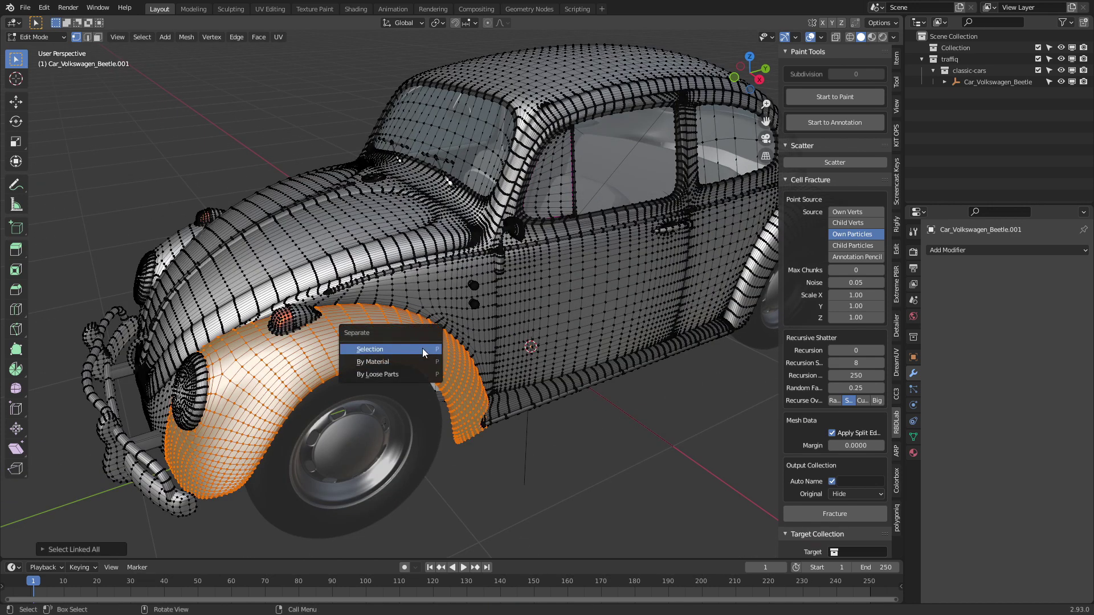
click(422, 348)
scroll(423, 347, down, 5)
key(Tab)
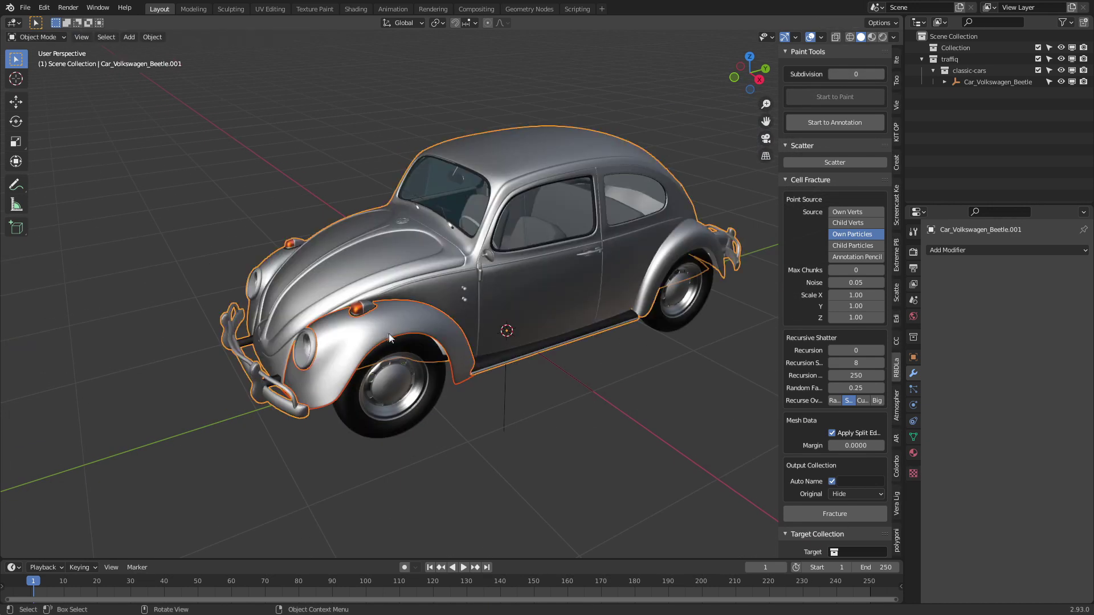
- Select the separated fender, trial-fracture it, then undo the fracture
middle_drag(389, 333, 415, 332)
click(415, 331)
click(844, 523)
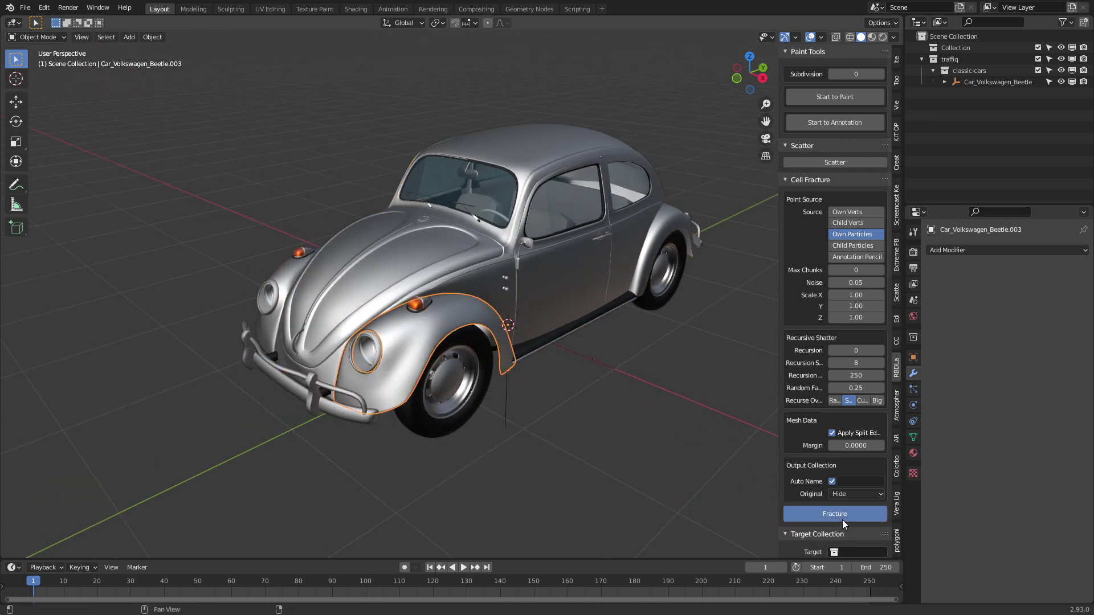
scroll(352, 342, up, 6)
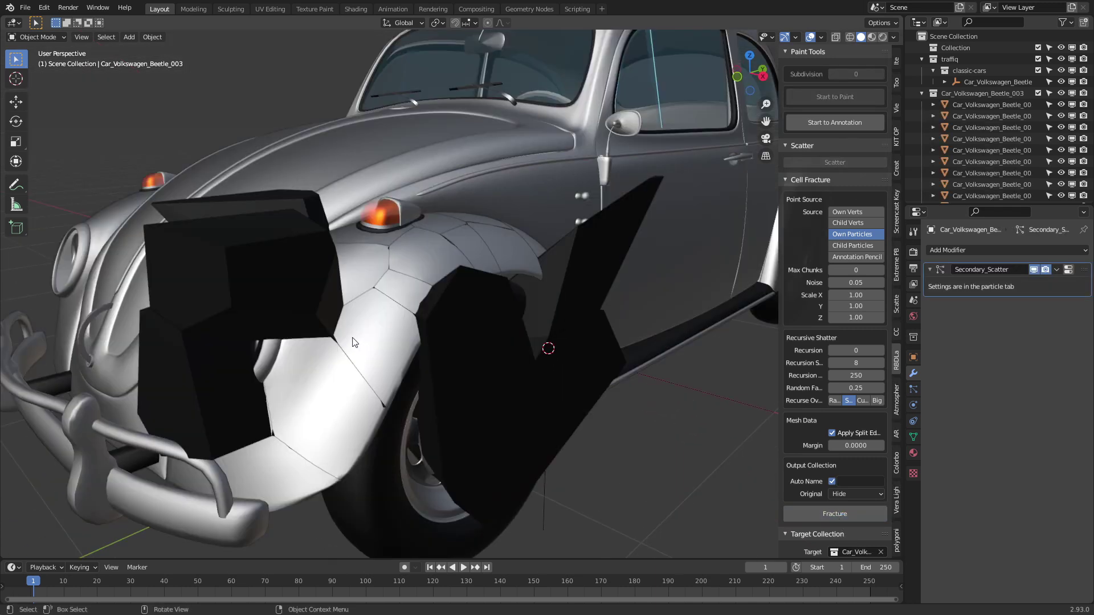
middle_drag(353, 342, 347, 340)
key(ctrl+z)
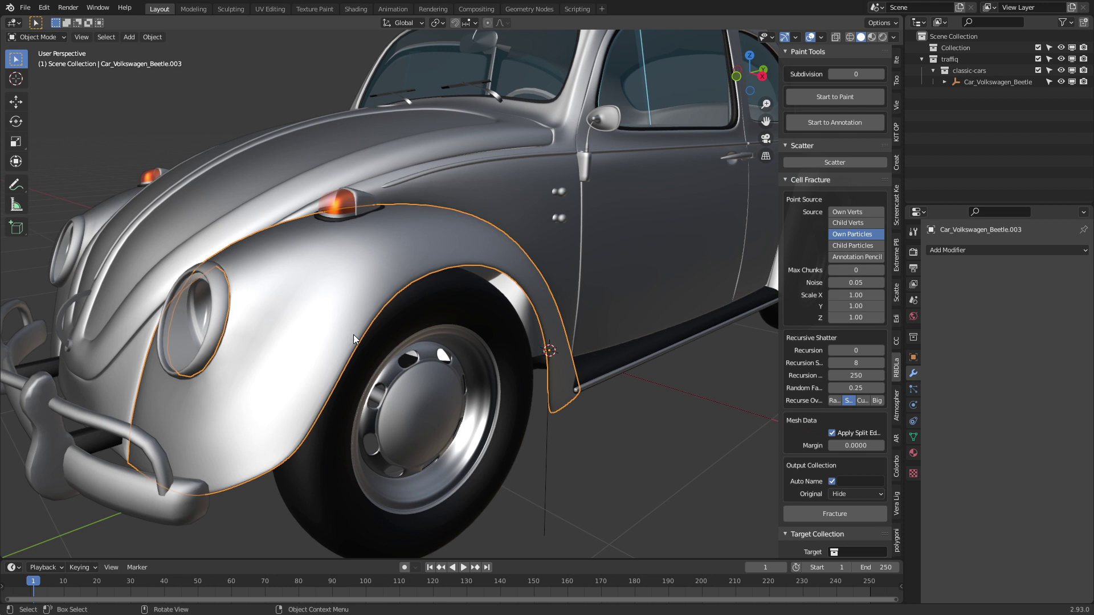
- Give the fender a Solidify modifier of 0.01 m thickness and enter Edit Mode
click(965, 249)
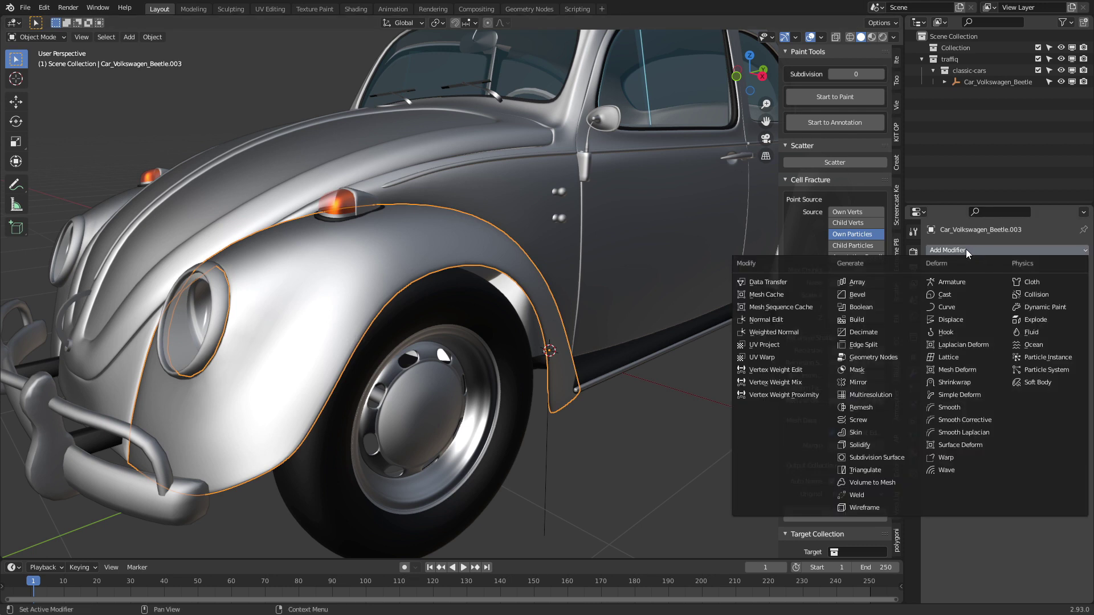
click(895, 444)
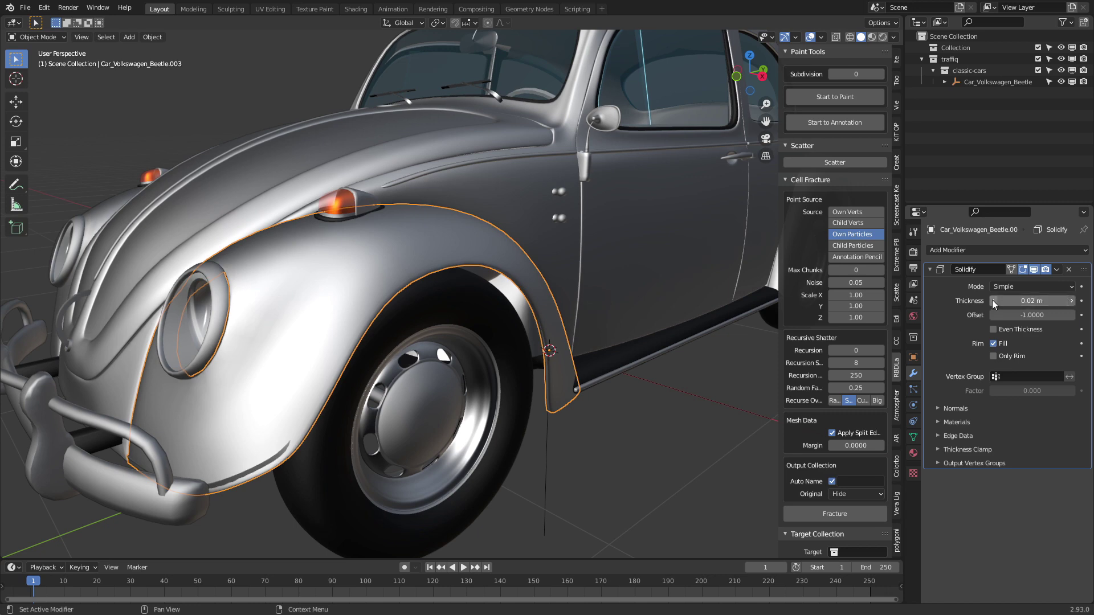
click(866, 515)
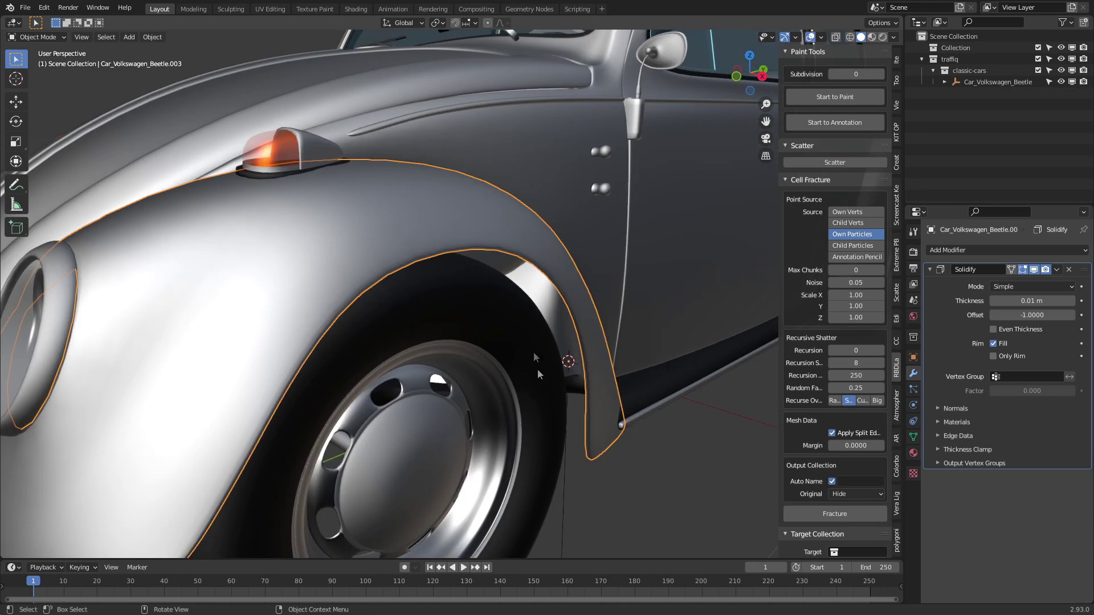
key(Tab)
middle_drag(535, 323, 520, 304)
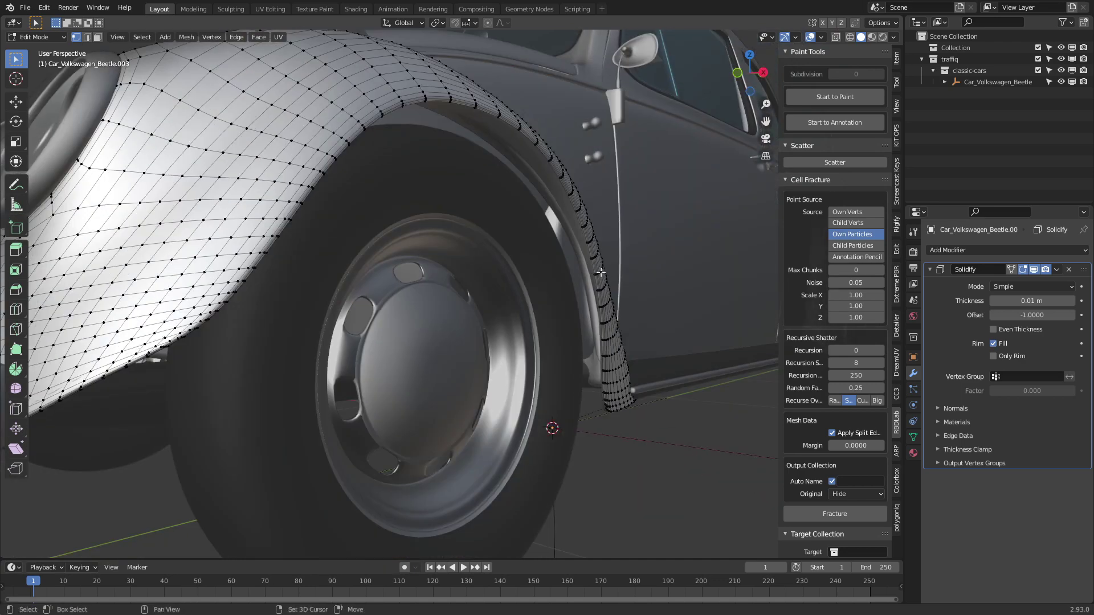
- Separate the fender's rear edge-loop strip into its own object
shift+middle_drag(613, 330, 515, 298)
scroll(518, 302, up, 4)
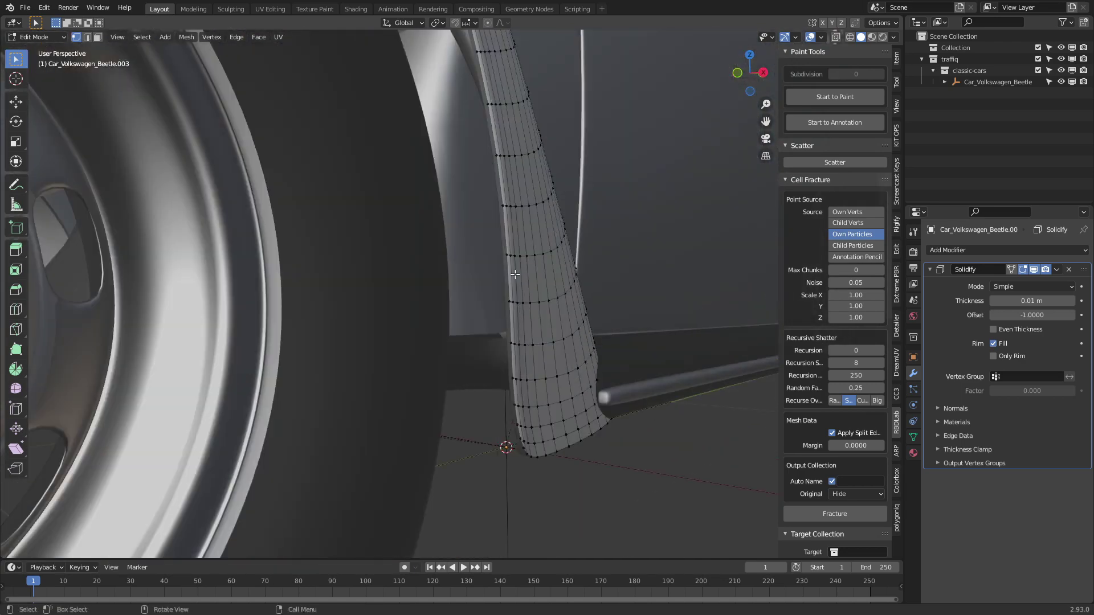
alt+click(508, 189)
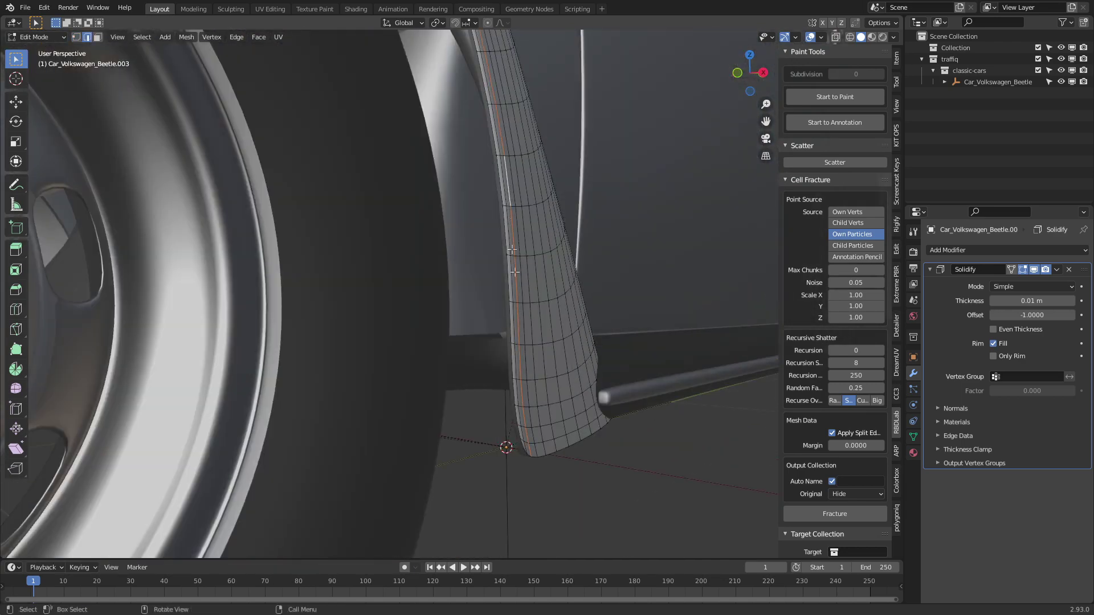
scroll(469, 348, down, 5)
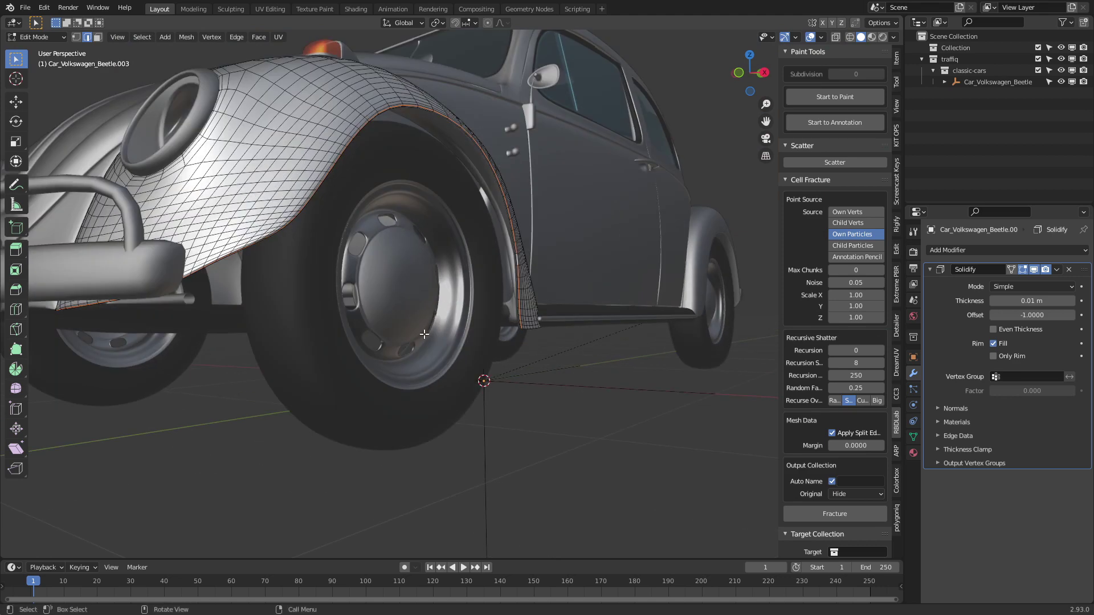
key(ctrl+l)
key(p)
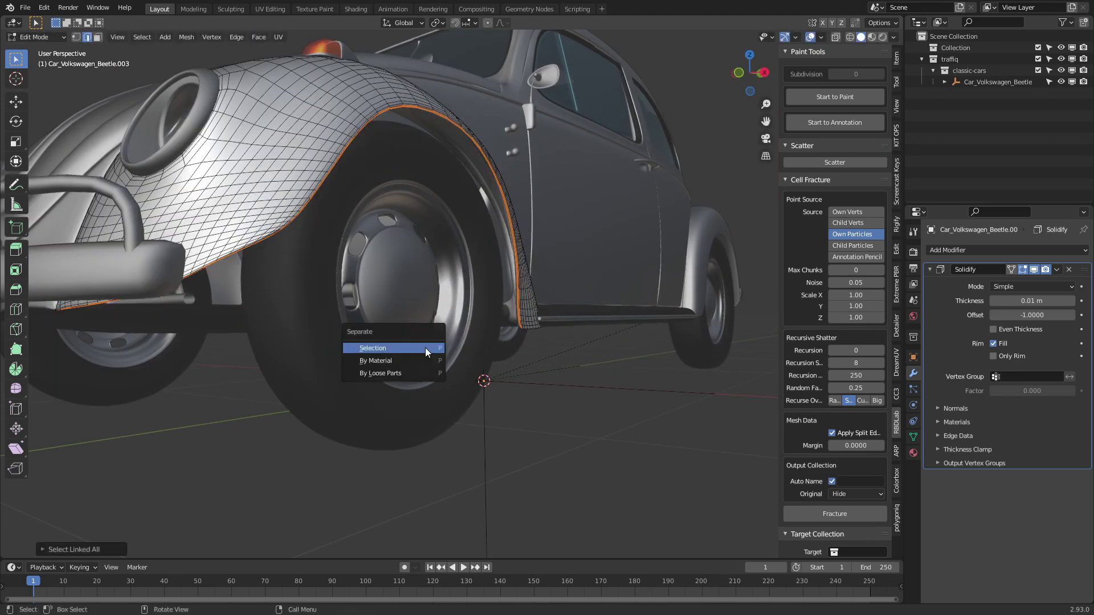
click(425, 348)
key(Tab)
- Back in Object Mode, reselect the front fender for fracturing
click(364, 219)
middle_drag(291, 215, 295, 221)
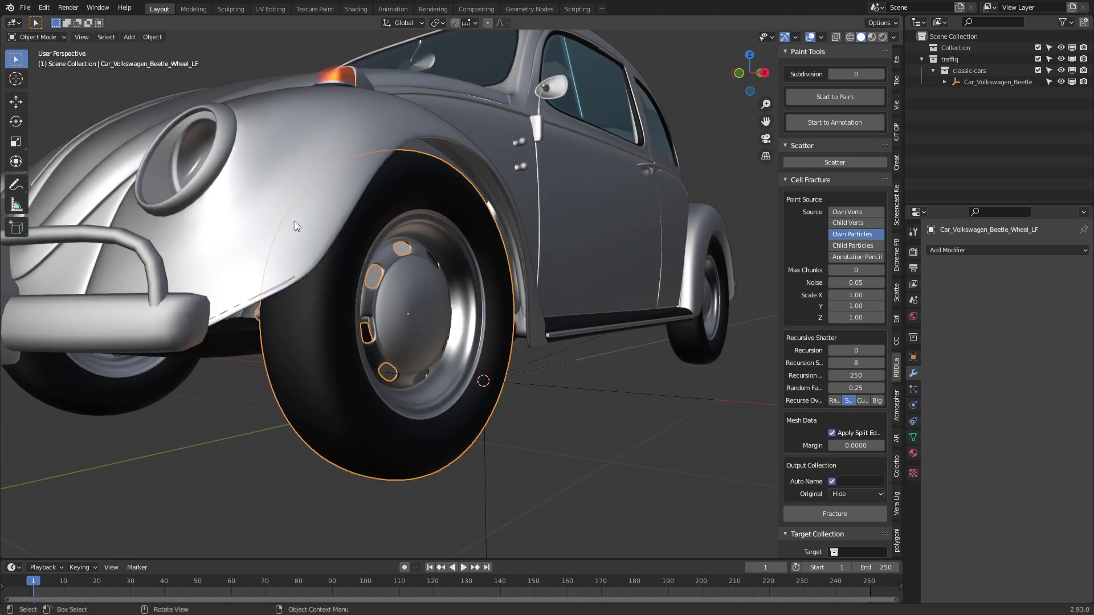
click(299, 152)
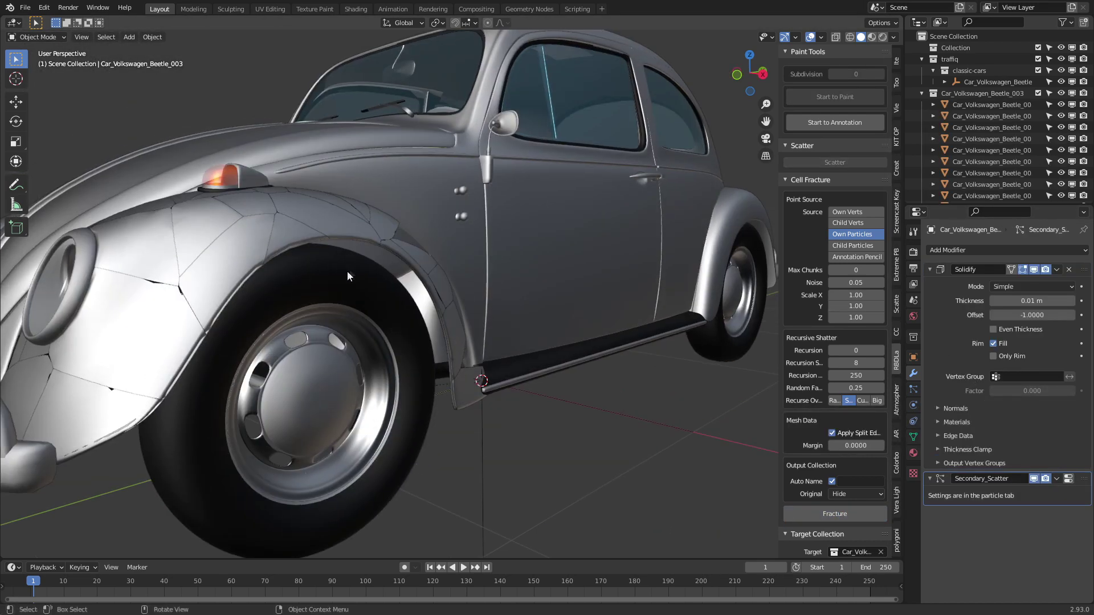
middle_drag(348, 273, 239, 347)
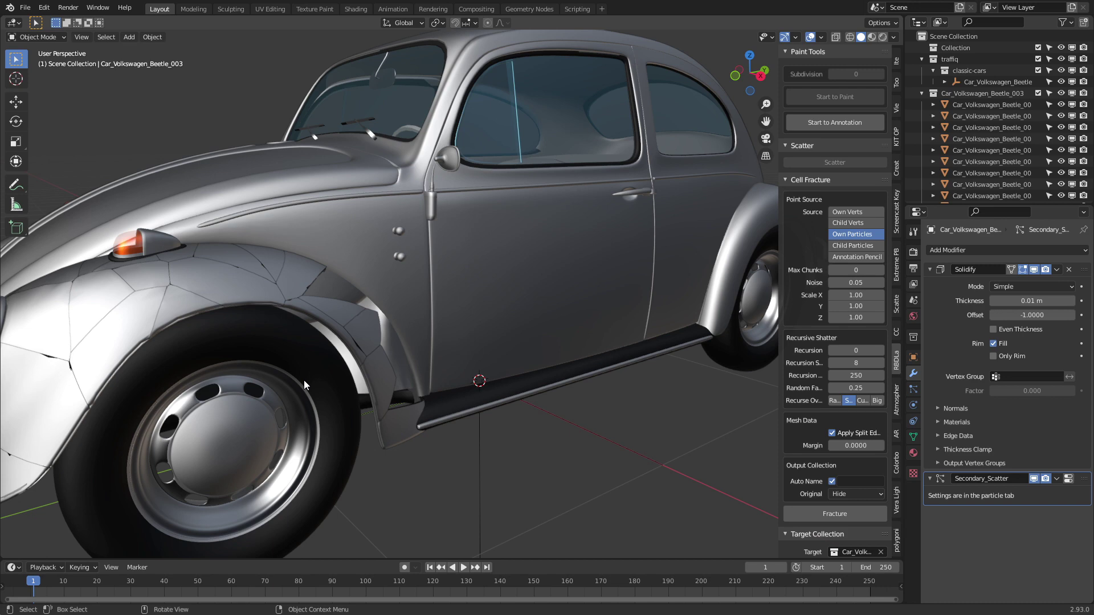
scroll(303, 381, down, 5)
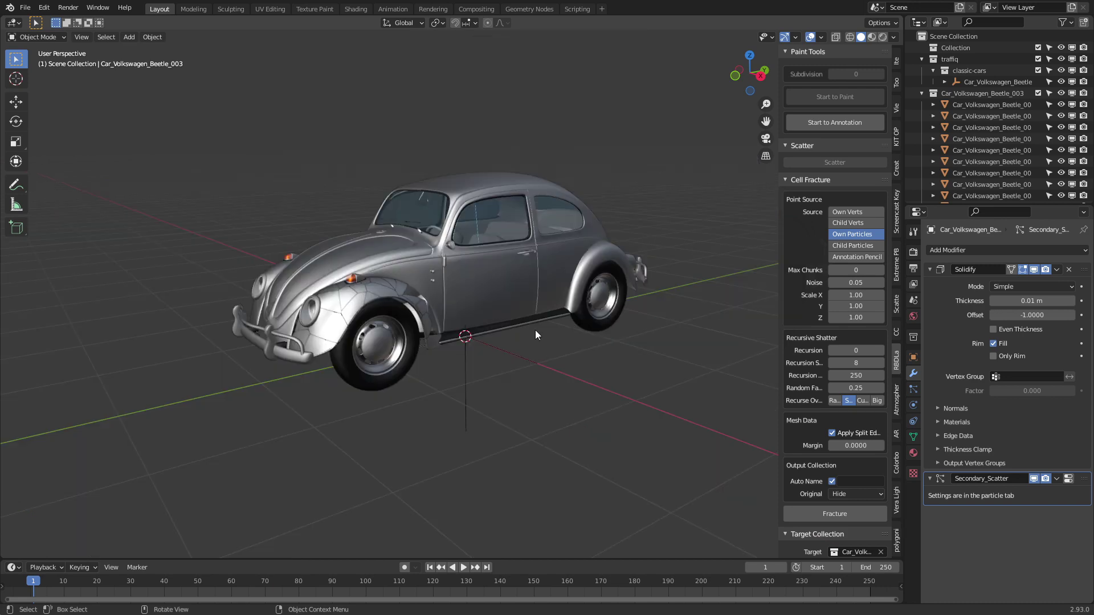
scroll(827, 334, down, 12)
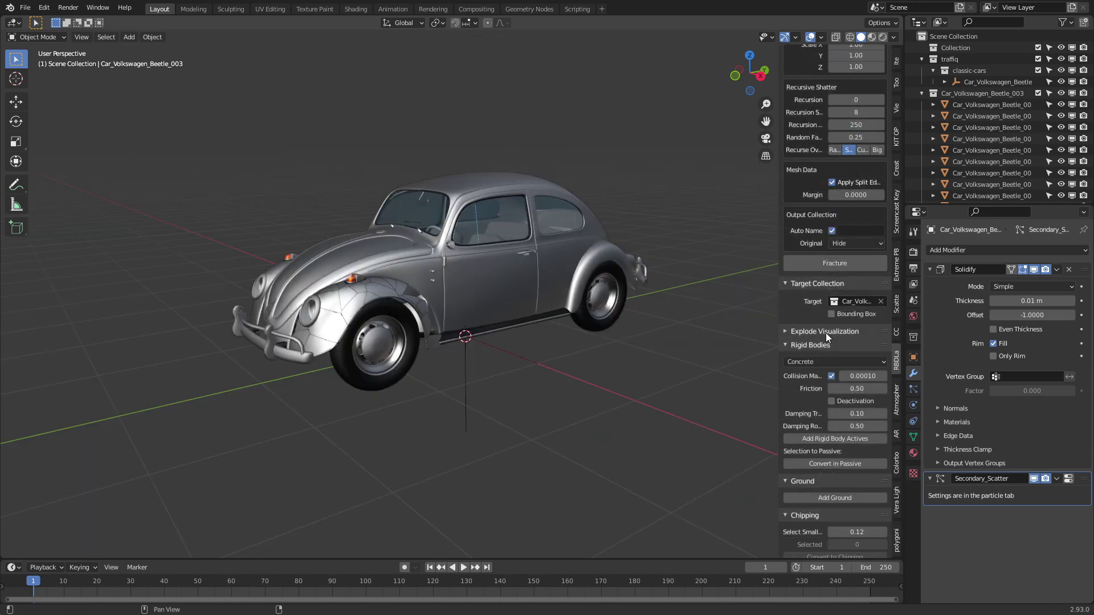
scroll(825, 332, down, 8)
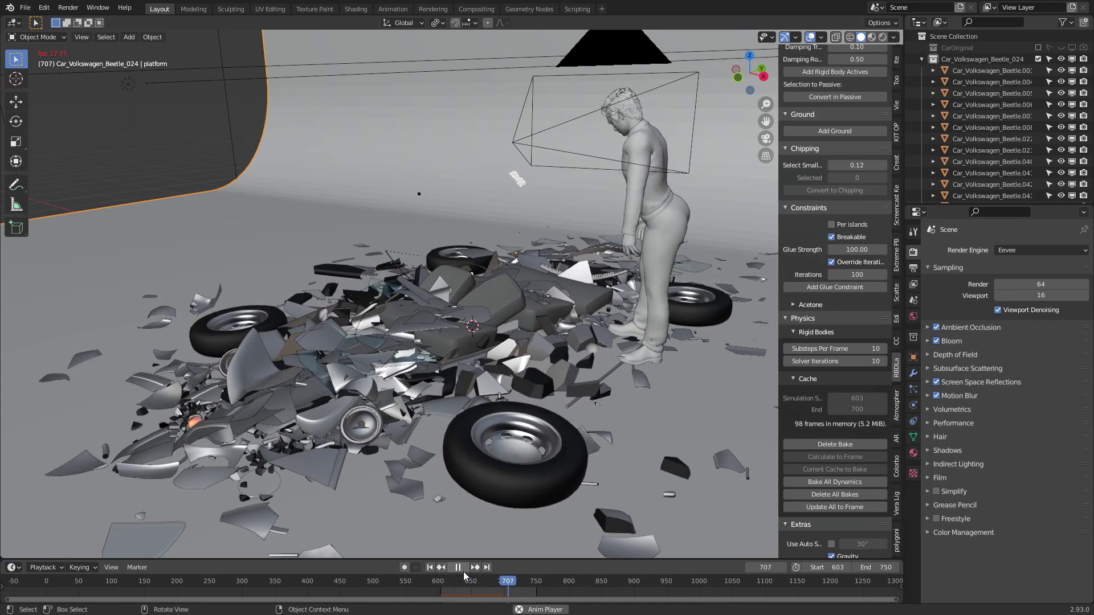
click(463, 572)
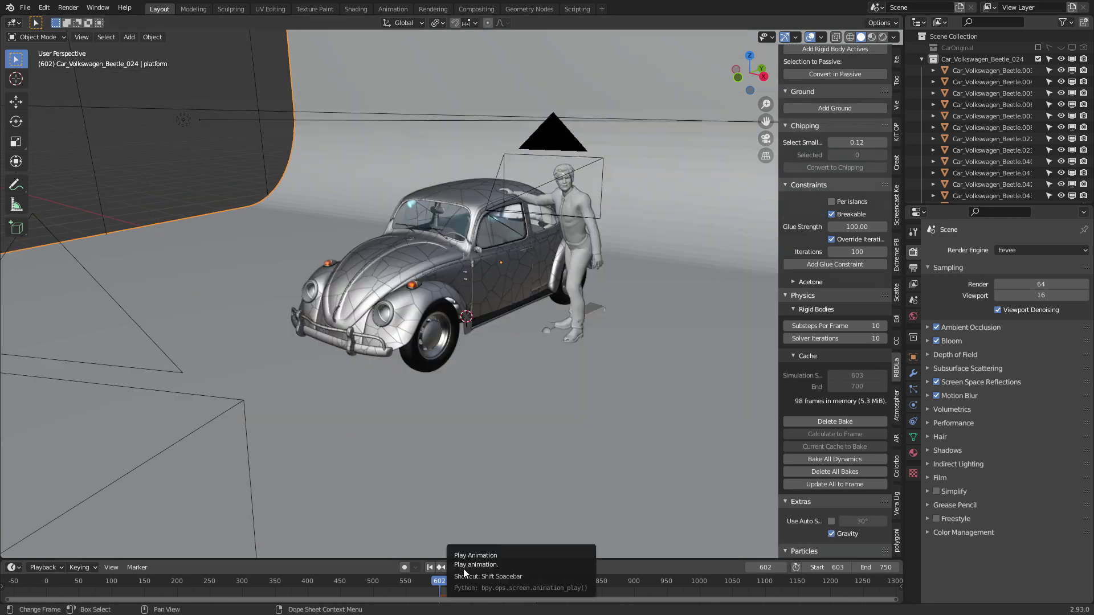
click(464, 568)
click(463, 568)
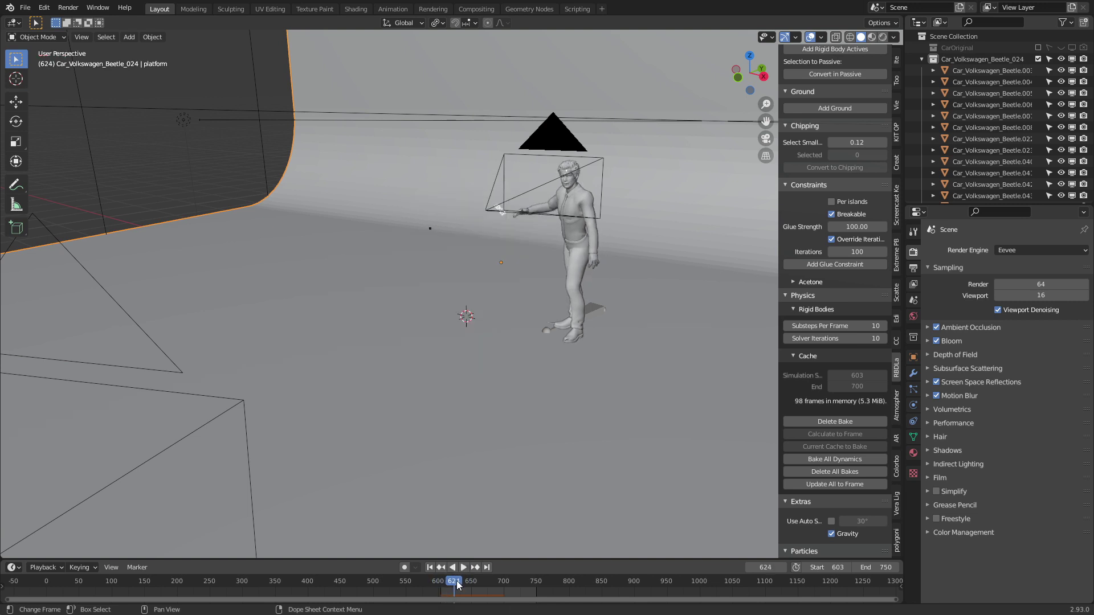
drag(456, 580, 442, 581)
key(space)
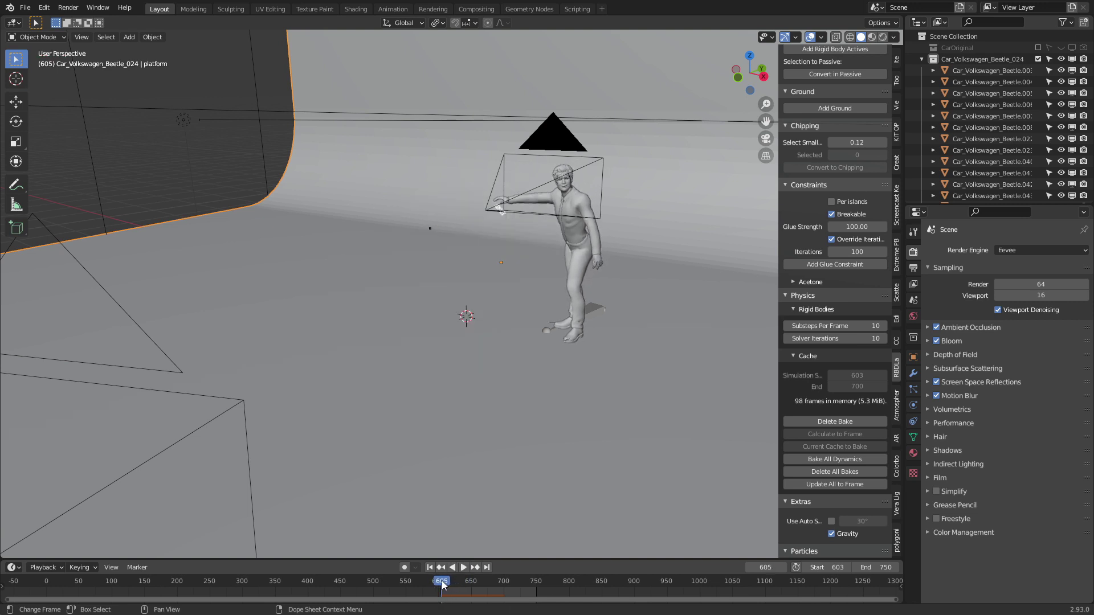
key(Down)
key(Left)
key(Left)
key(Left)
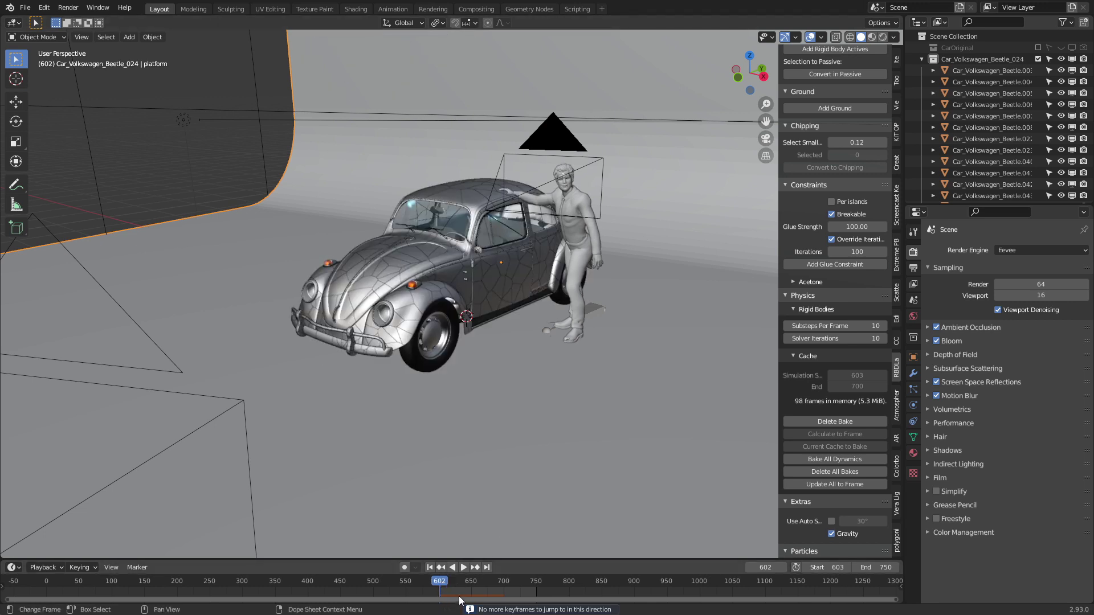
key(Right)
key(Right)
scroll(559, 311, down, 6)
scroll(515, 291, down, 3)
key(Right)
key(Right)
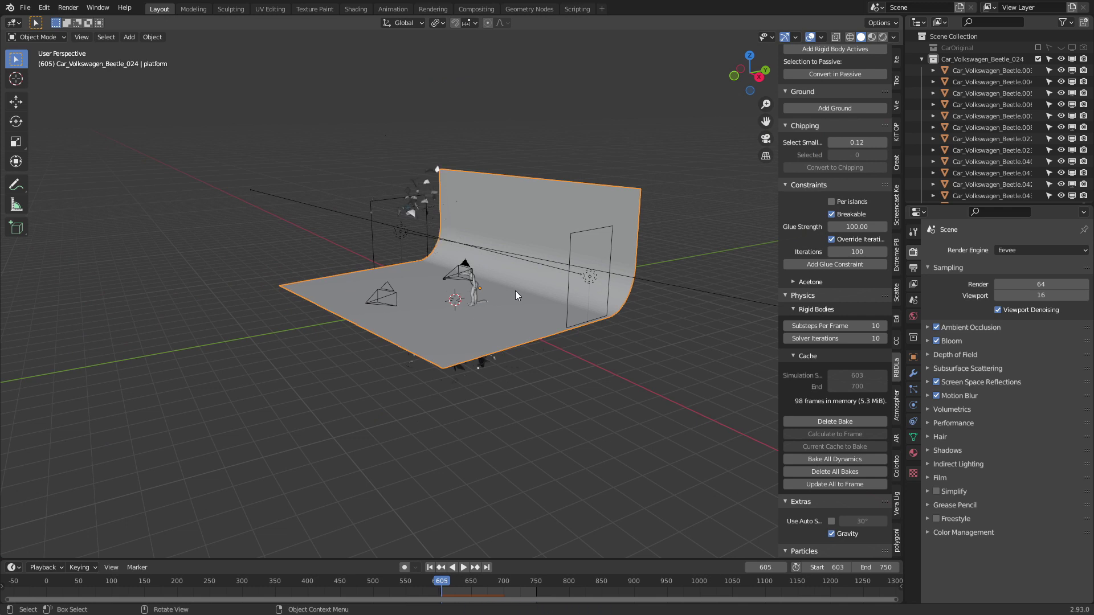
key(Right)
key(Right)
key(Right)
key(Right)
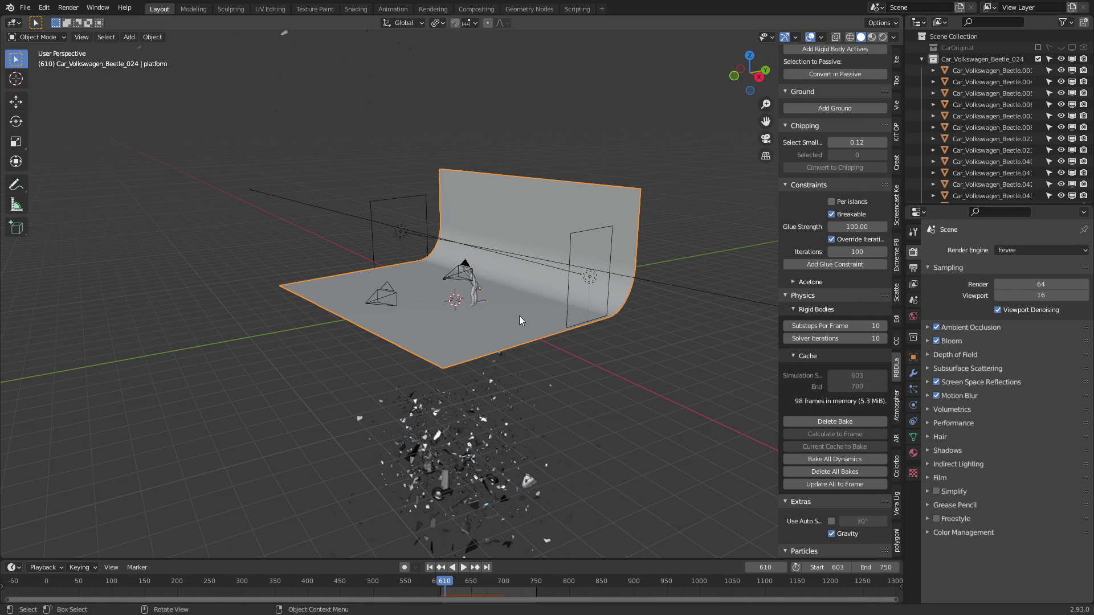
scroll(518, 315, up, 2)
scroll(846, 259, up, 5)
scroll(845, 259, down, 8)
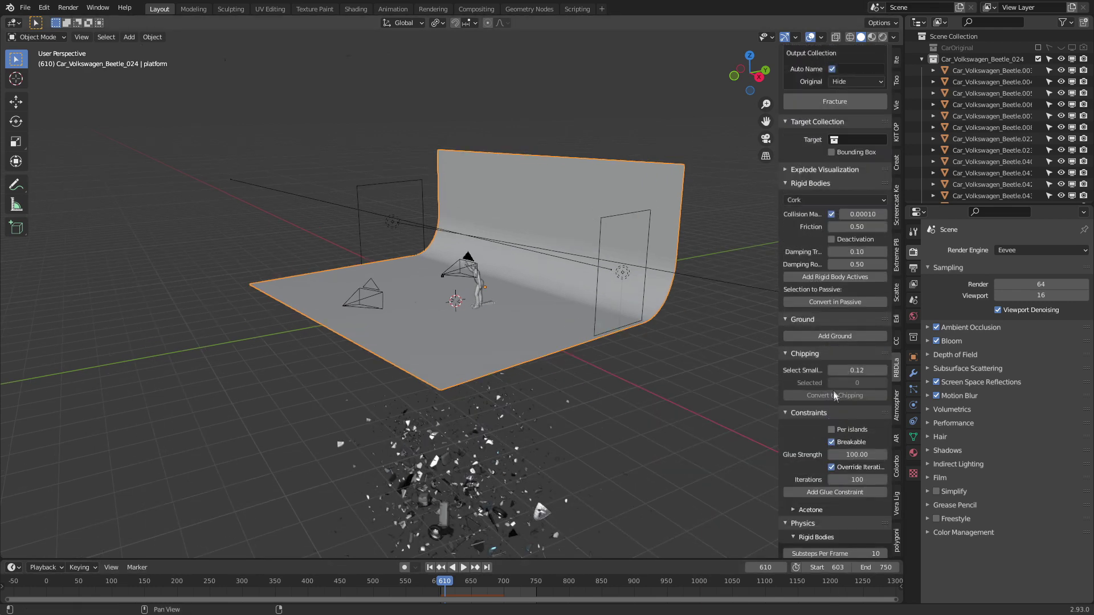
- Spawn the traffiq Audi R8 from the contemporary cars category
click(897, 546)
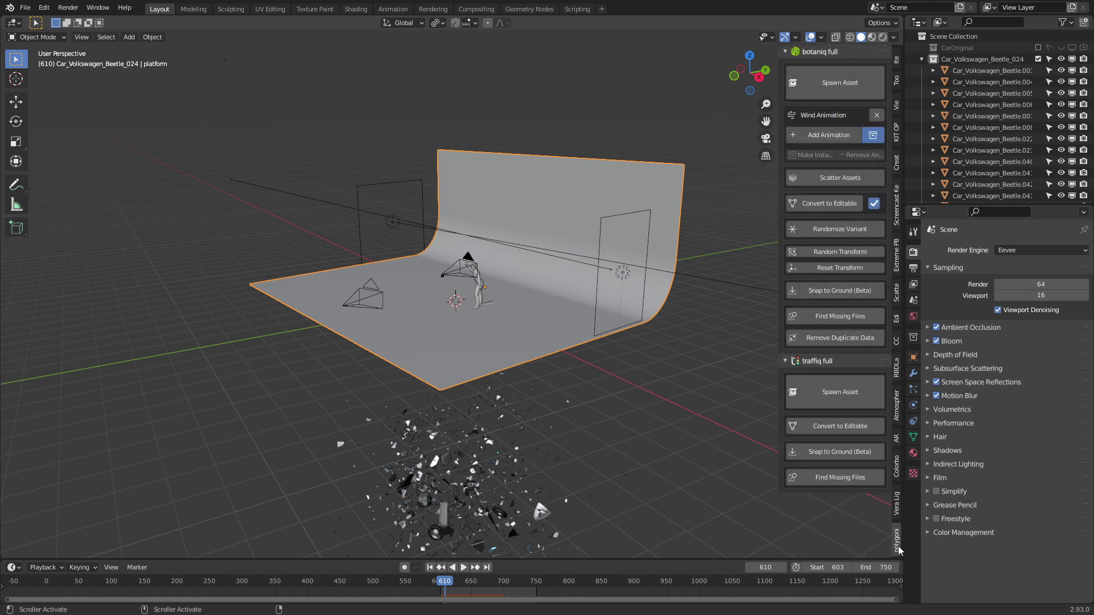
click(840, 401)
click(845, 427)
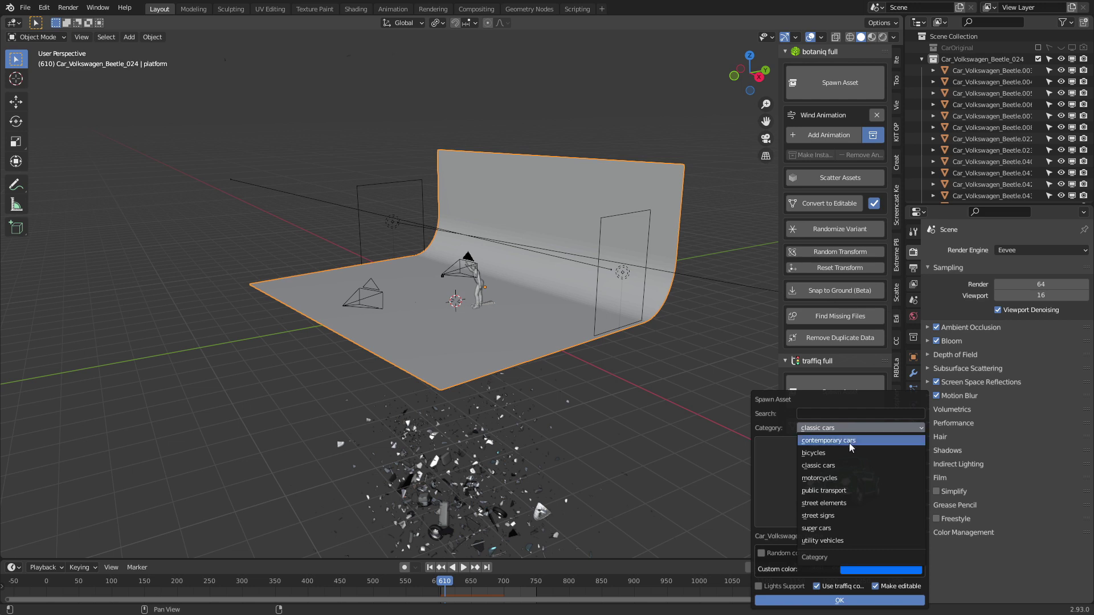
click(848, 444)
click(851, 473)
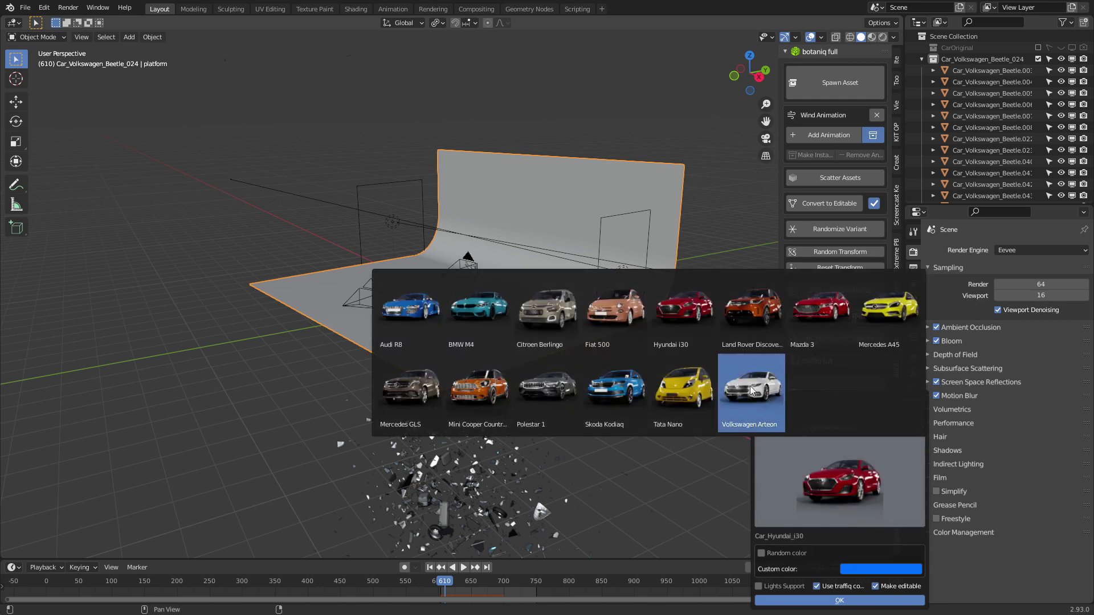
click(419, 319)
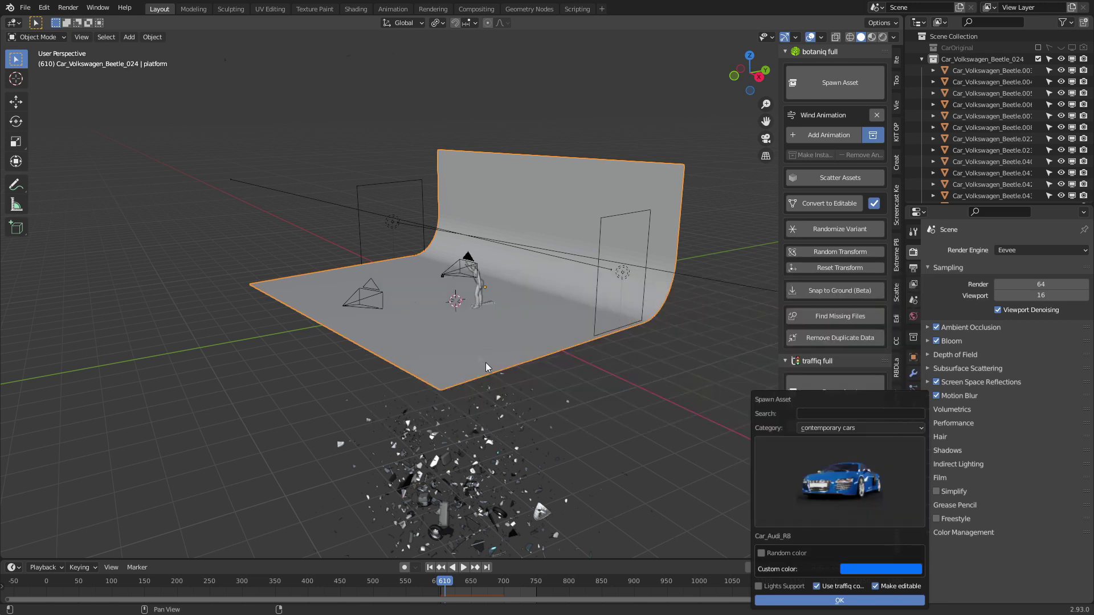
click(838, 601)
key(Return)
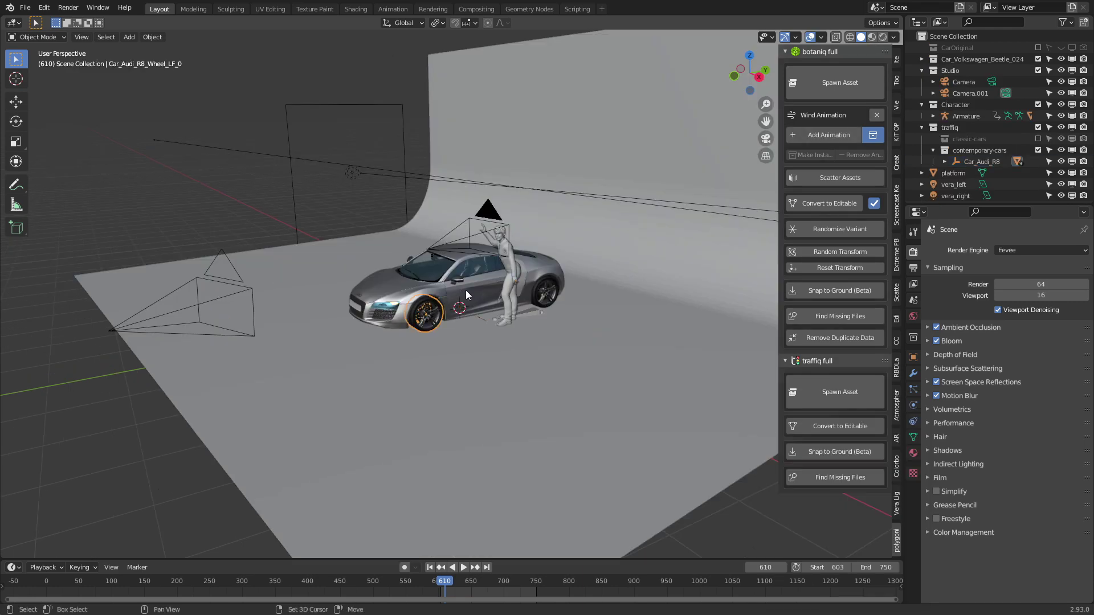
- Select the Audi R8's wheels and body, making the body an active rigid body
shift+click(540, 299)
middle_drag(538, 304, 612, 289)
scroll(603, 293, up, 3)
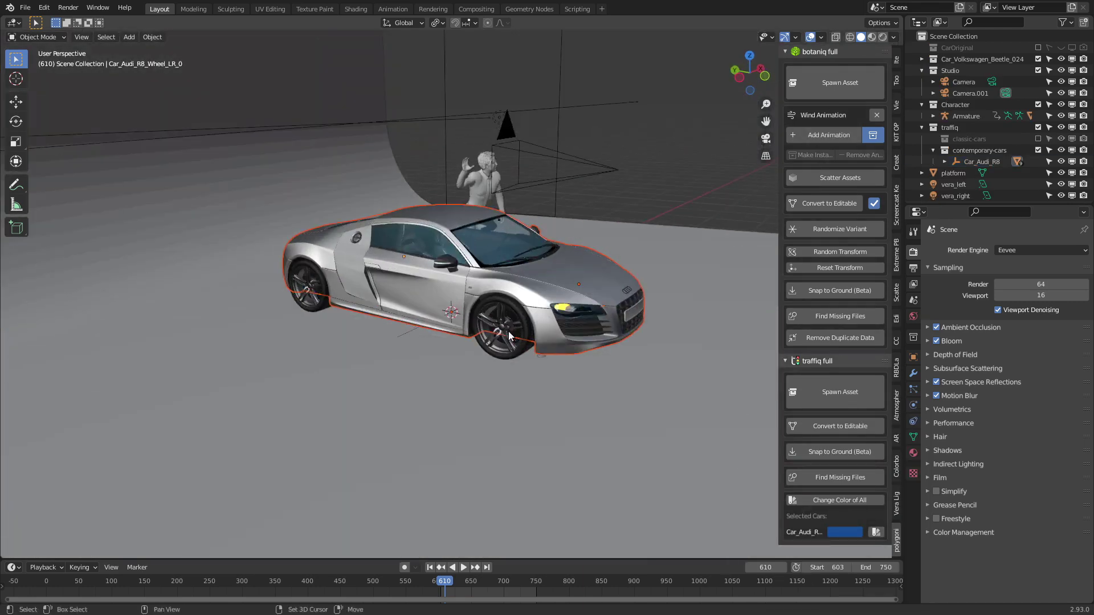
shift+click(508, 343)
shift+click(305, 294)
shift+click(380, 272)
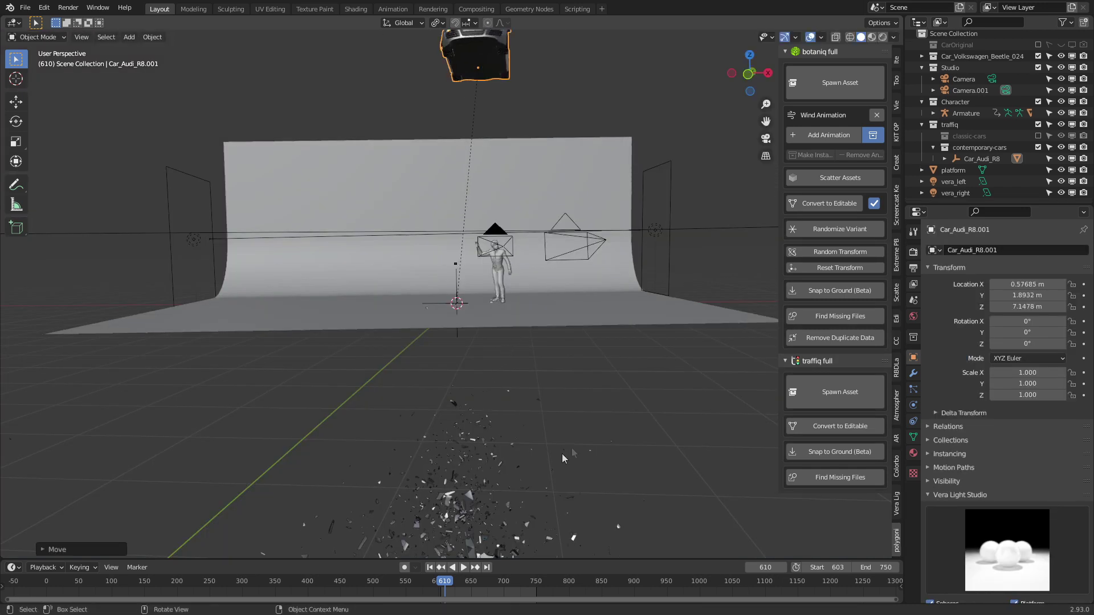
click(913, 405)
click(1058, 275)
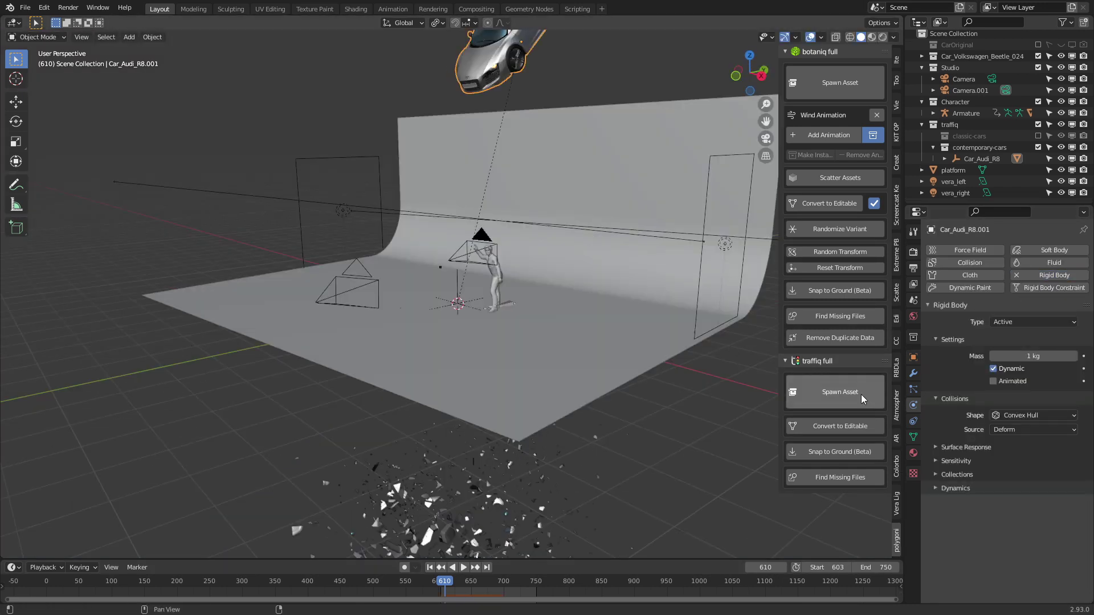
- In RBDLab, delete all bakes, rebake all dynamics and play back to frame 683
click(896, 368)
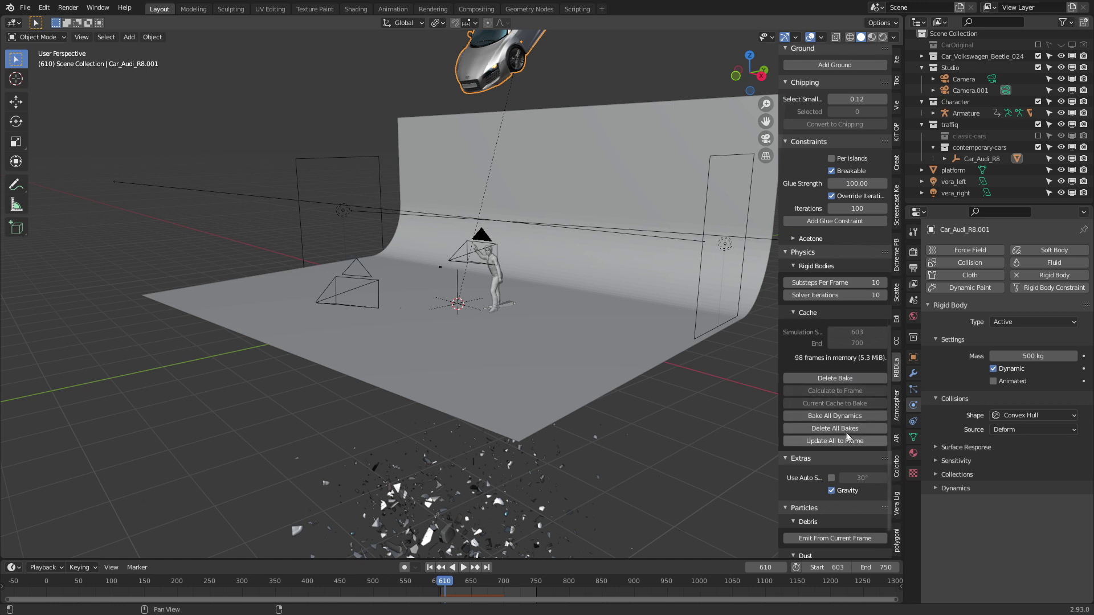
click(849, 429)
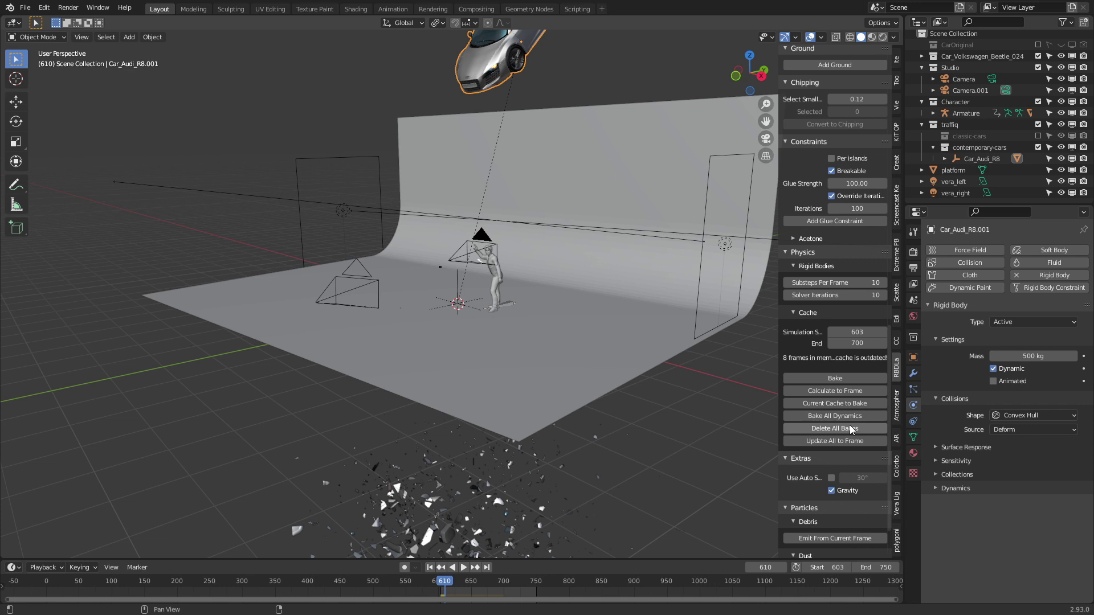
click(854, 416)
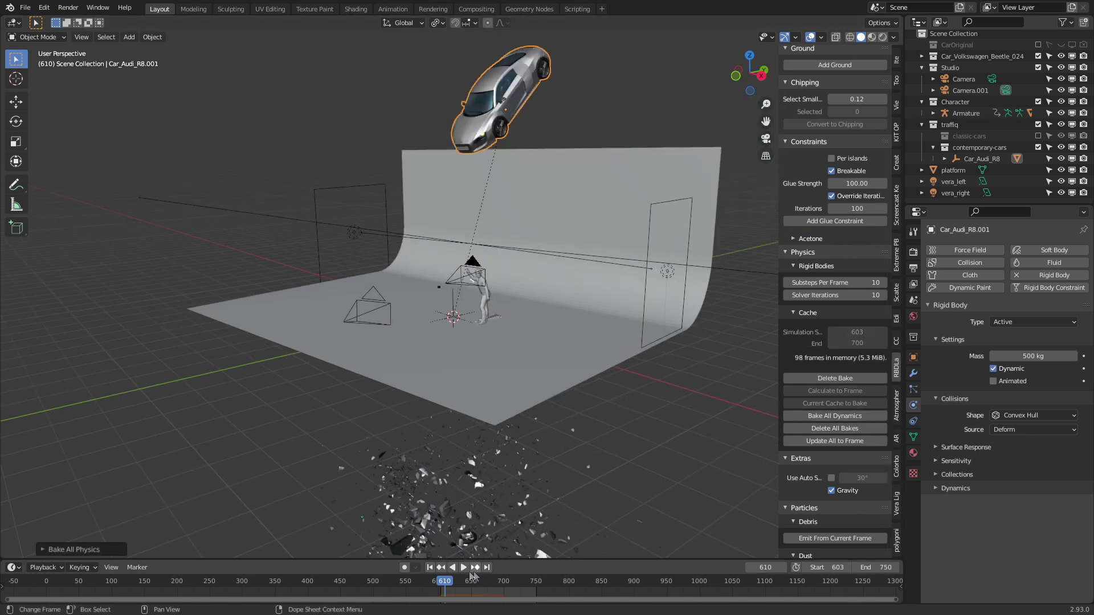
click(463, 567)
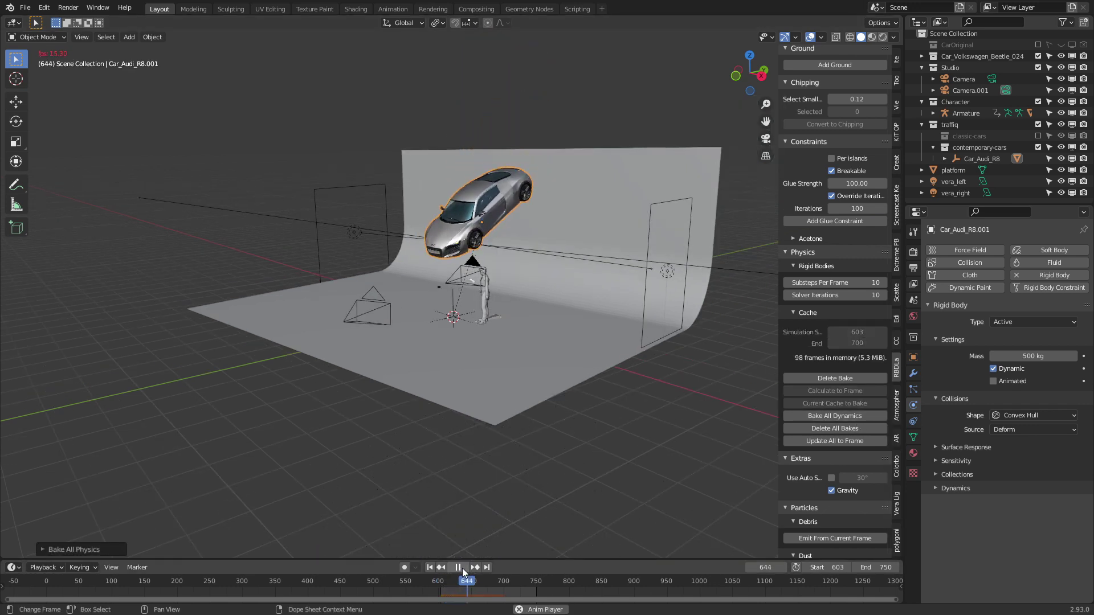
click(463, 568)
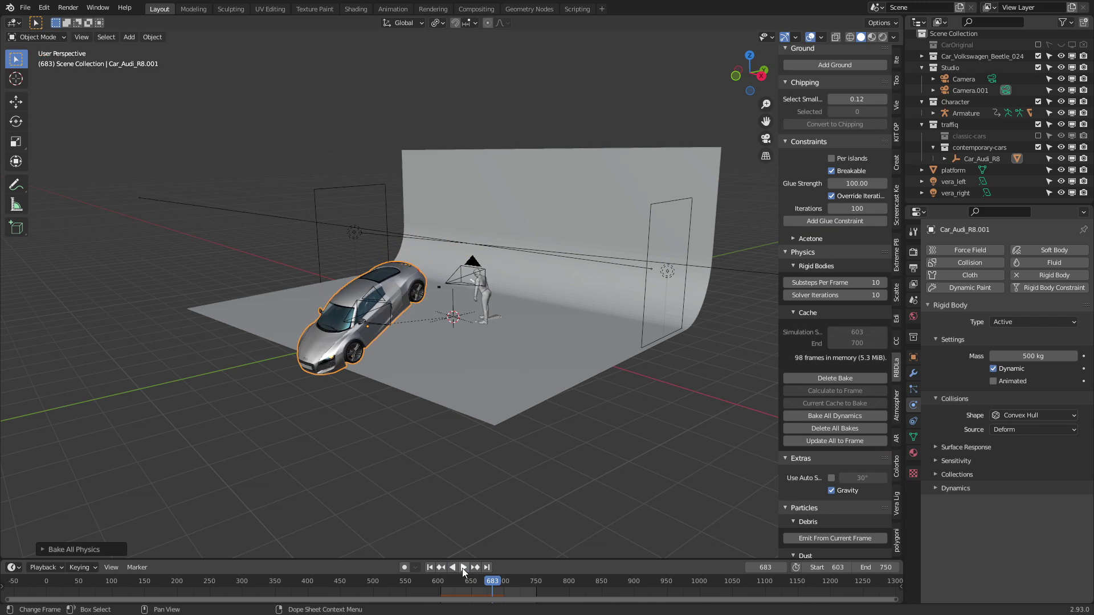
- Give the platform a Mesh collision shape, rebake the simulation and play it back
click(516, 387)
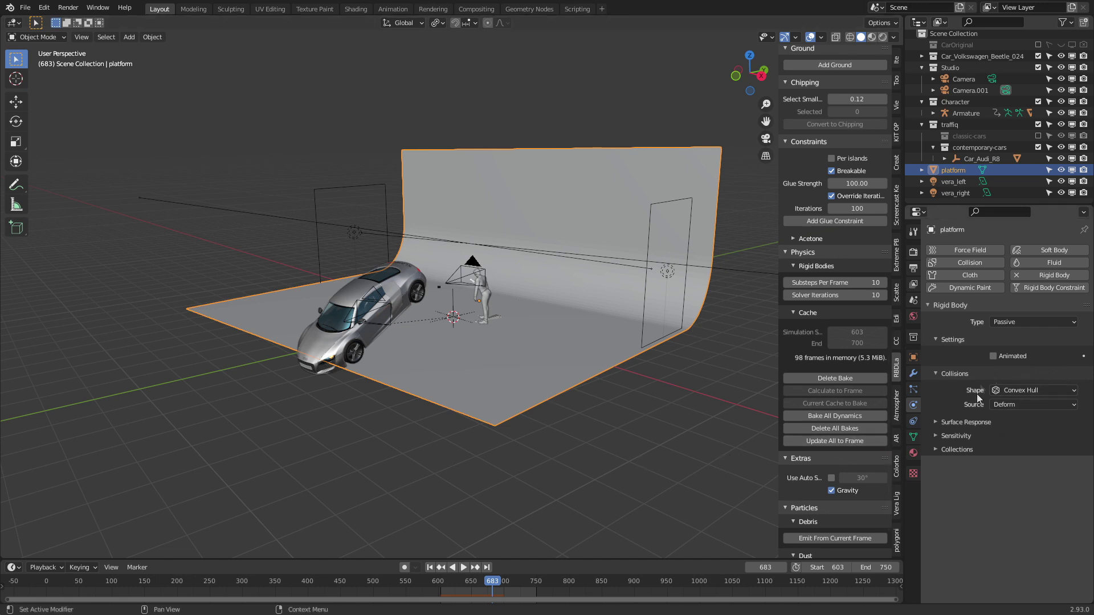
click(1023, 392)
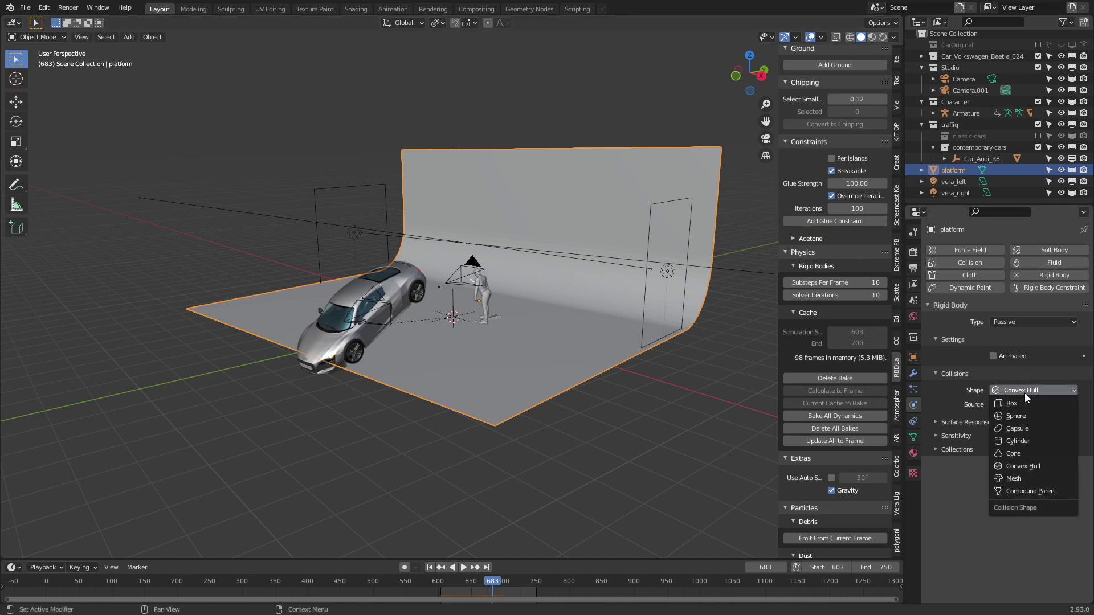
click(1037, 479)
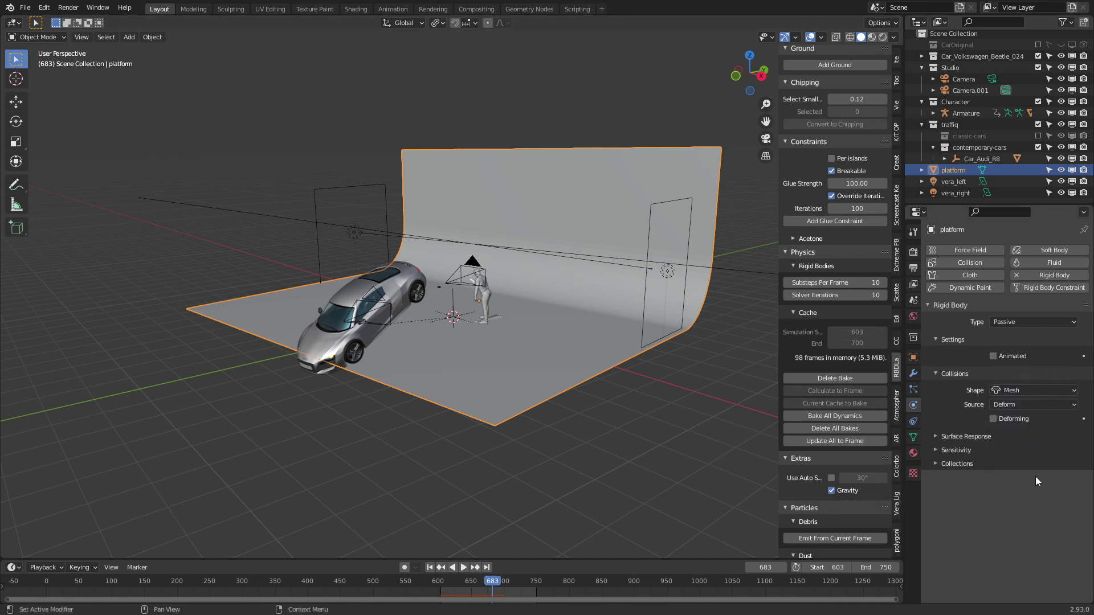
click(871, 428)
click(856, 417)
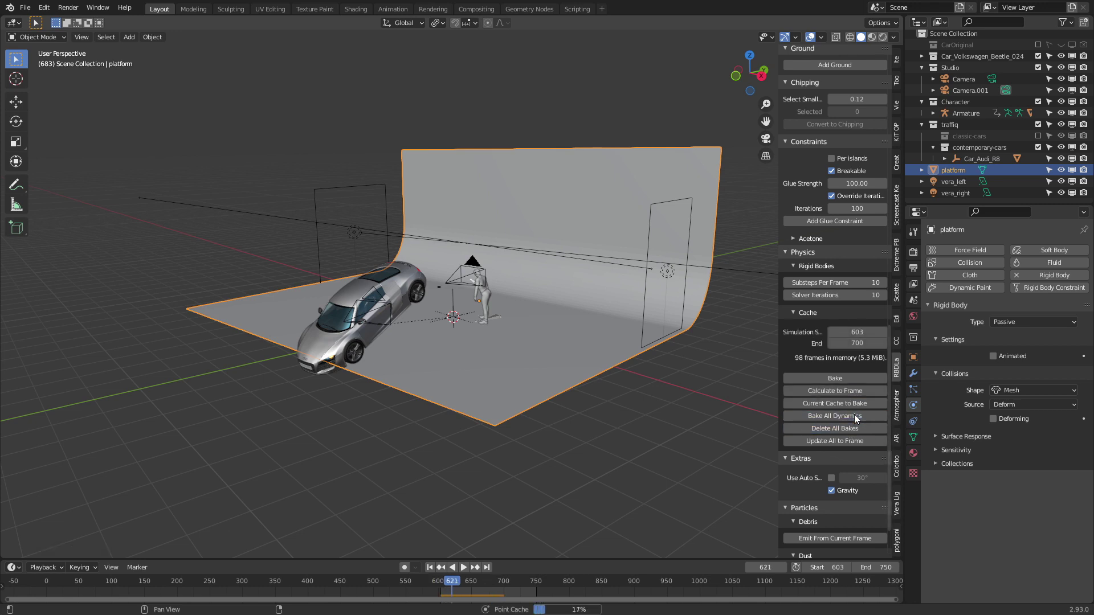
click(464, 572)
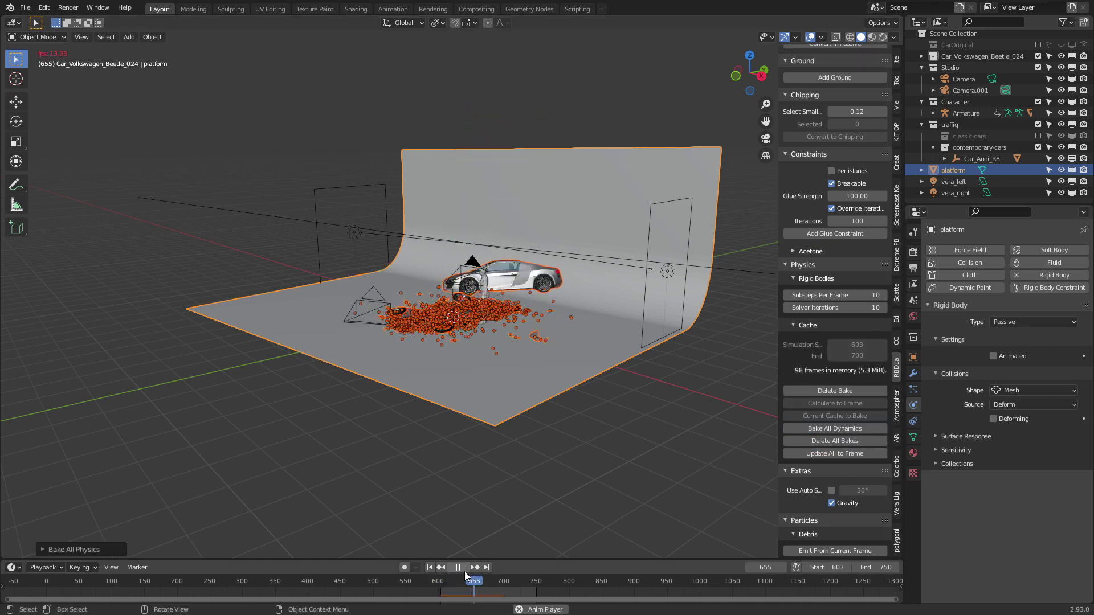
click(464, 572)
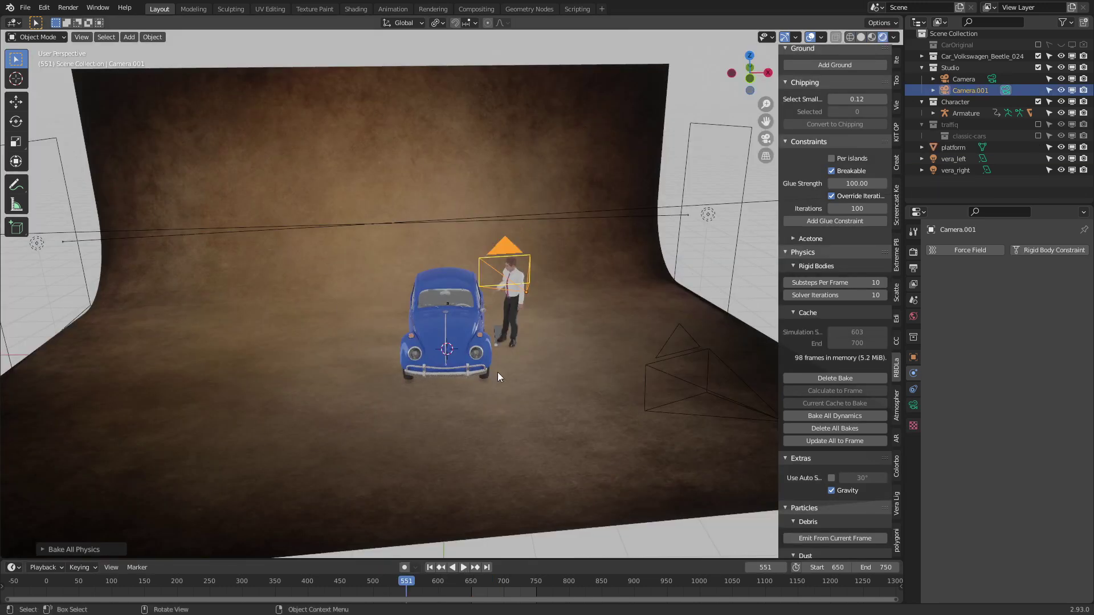
- Bring up the Vera Light studio presets and zoom the view onto the Beetle and businessman
click(897, 506)
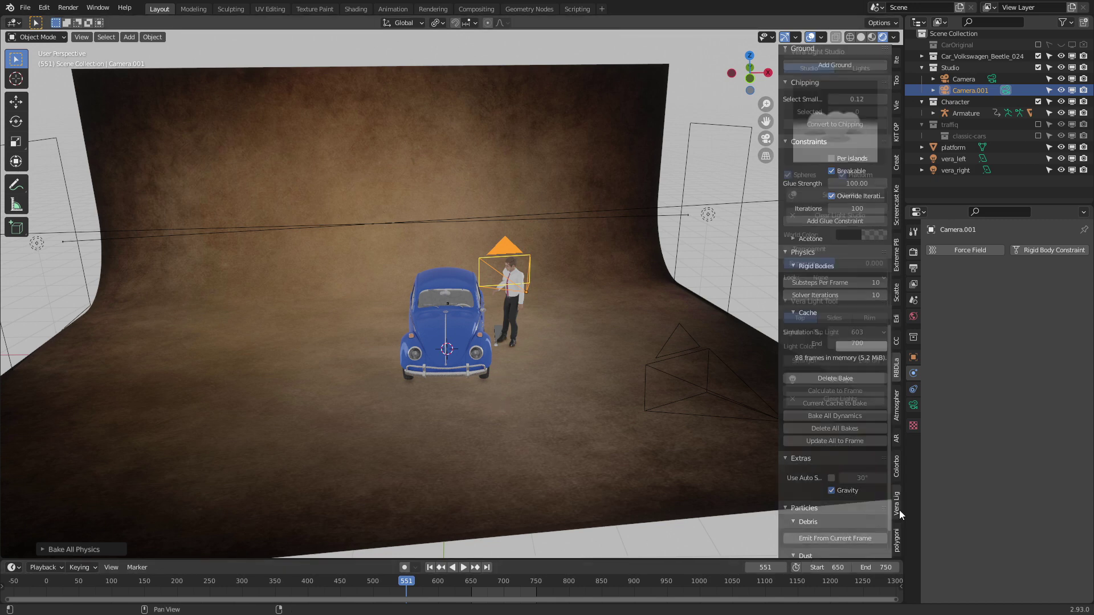
click(827, 132)
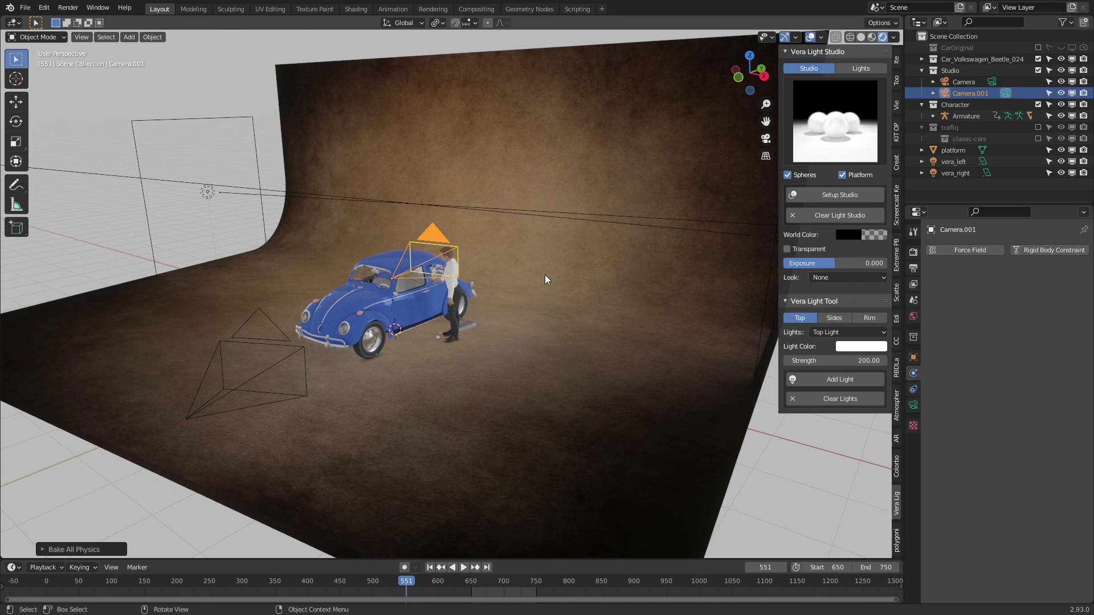
scroll(544, 274, up, 6)
middle_drag(544, 296, 519, 348)
scroll(572, 284, up, 3)
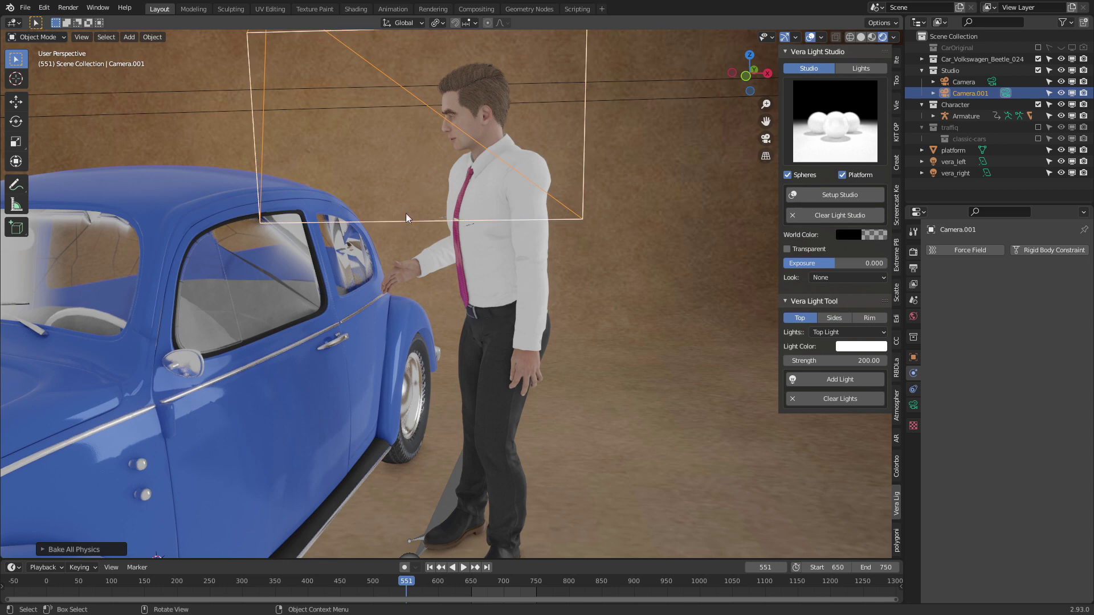
scroll(410, 285, down, 5)
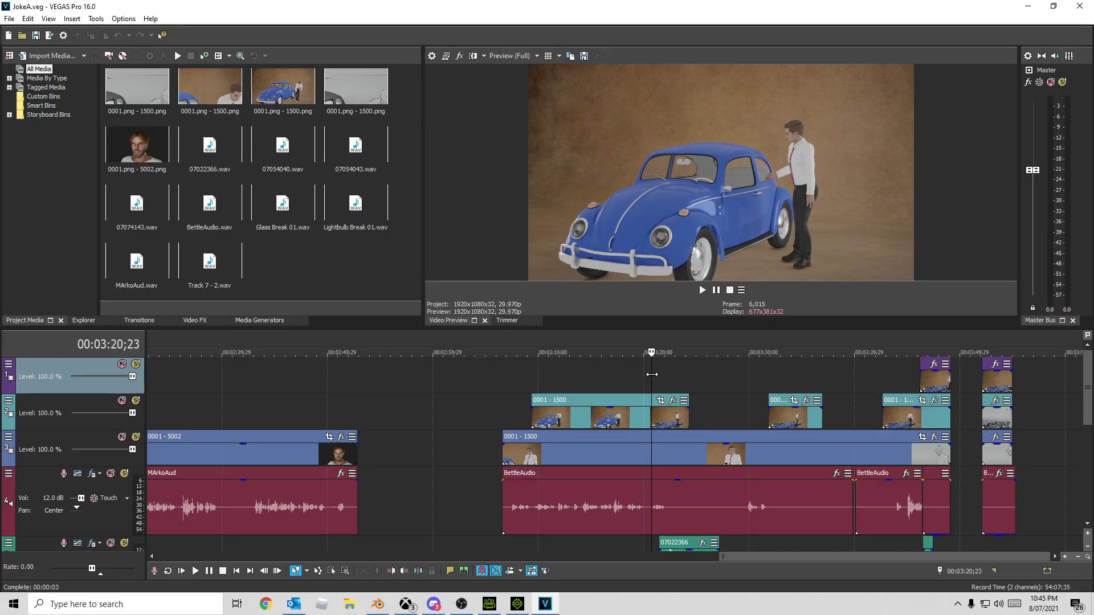
drag(659, 373, 662, 373)
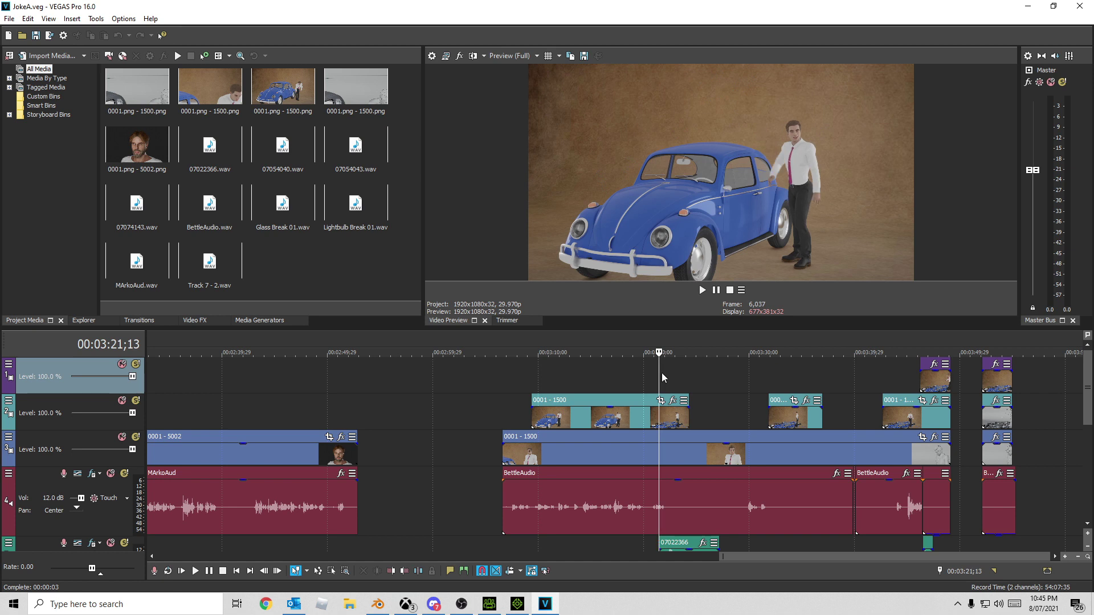
key(alt+Right)
key(alt+Right)
key(alt+Right)
key(alt+Right)
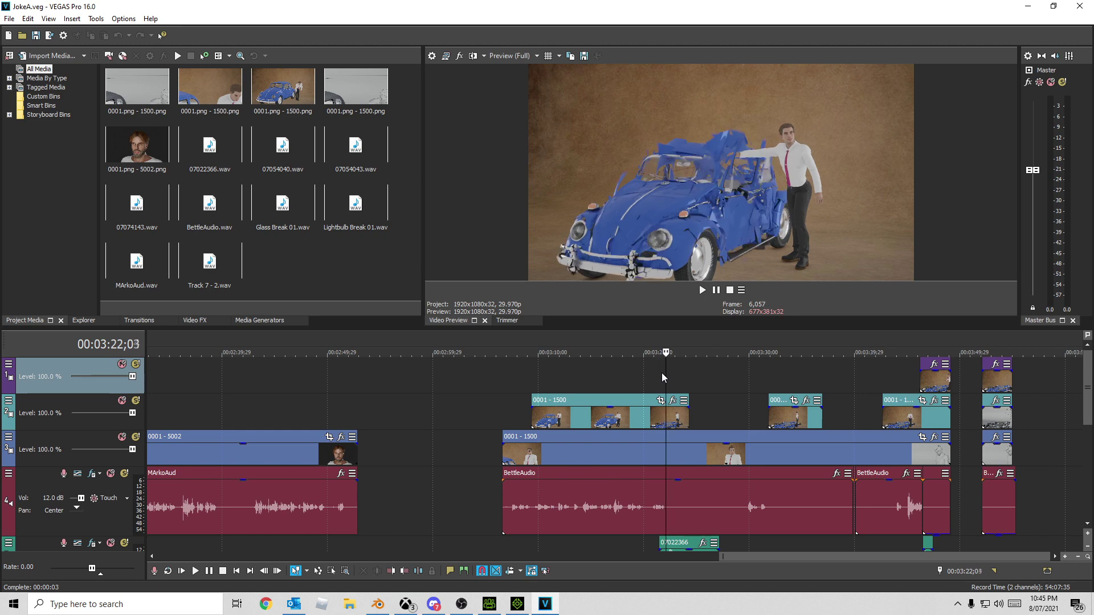
key(alt+Left)
key(alt+Left)
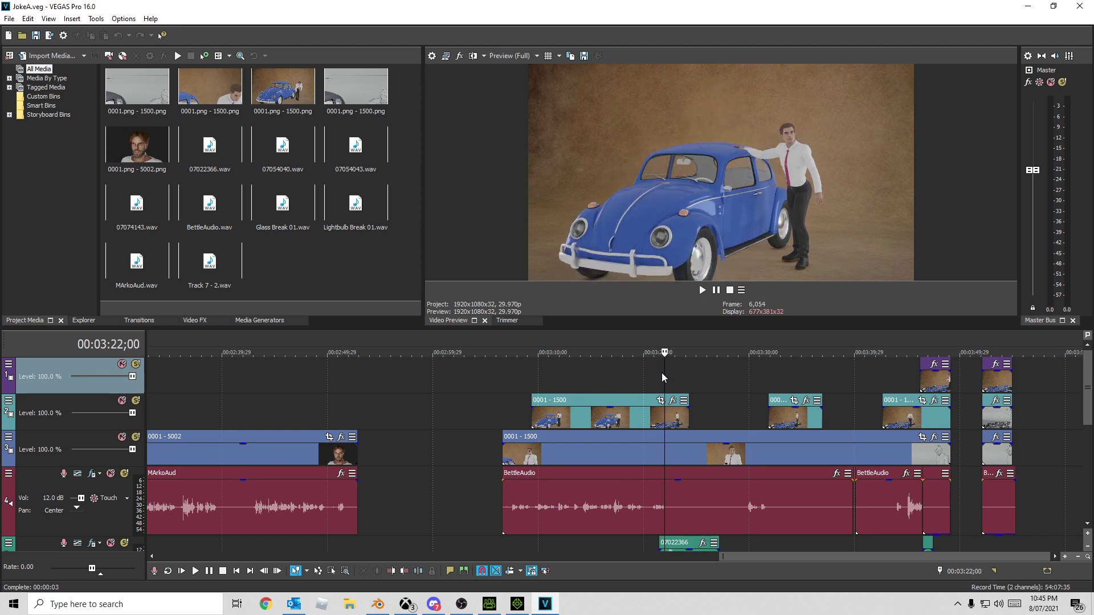
key(alt+Right)
key(alt+Left)
key(alt+Right)
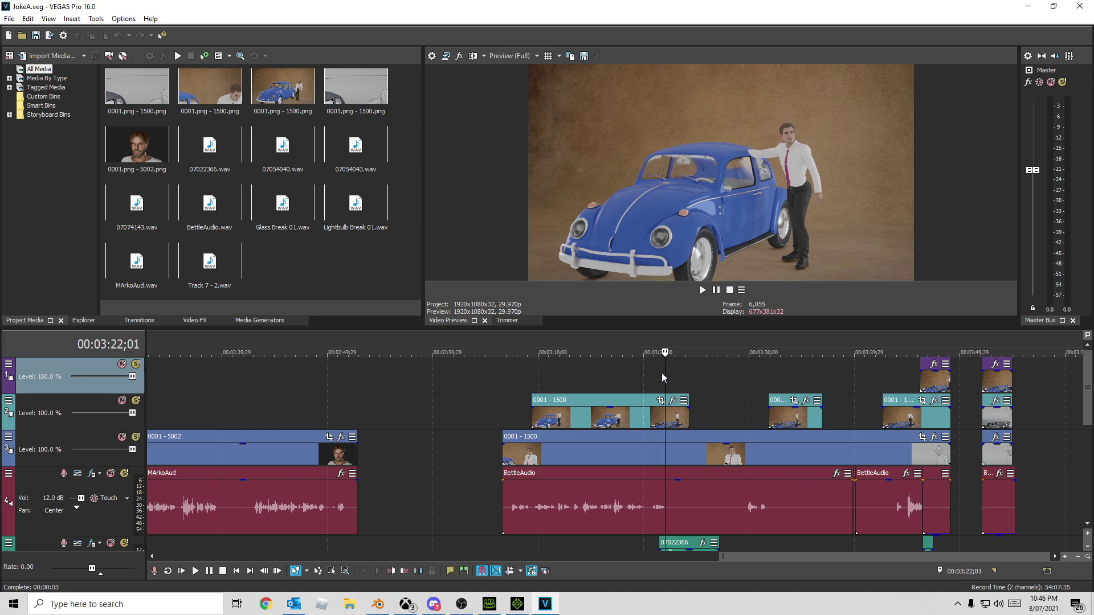
key(alt+Left)
key(alt+Left)
key(alt+Right)
key(alt+Right)
key(alt+Right)
key(Left)
key(Left)
key(Left)
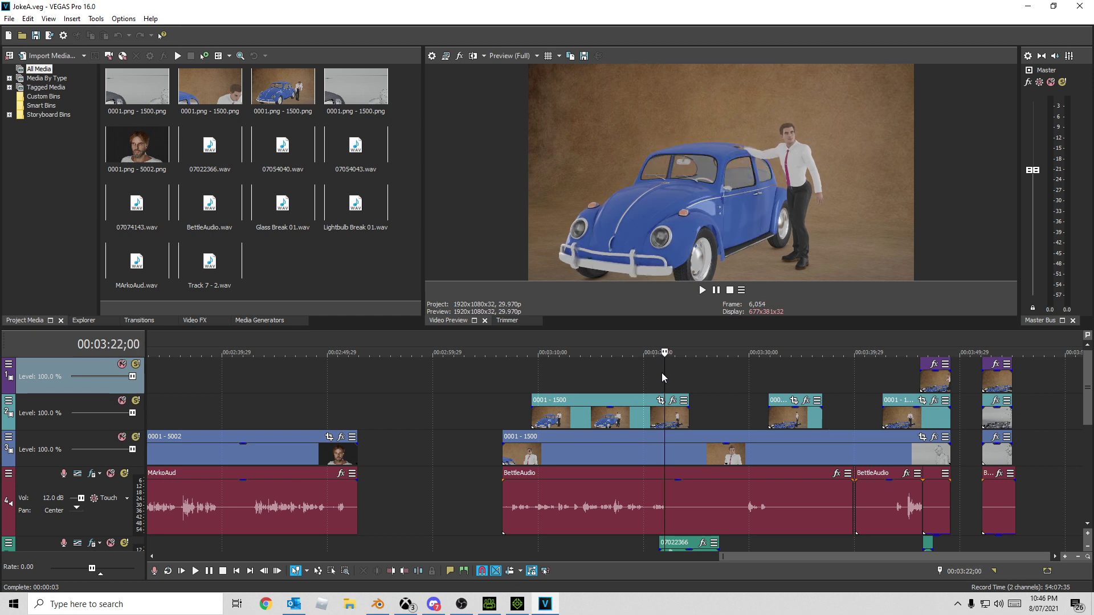